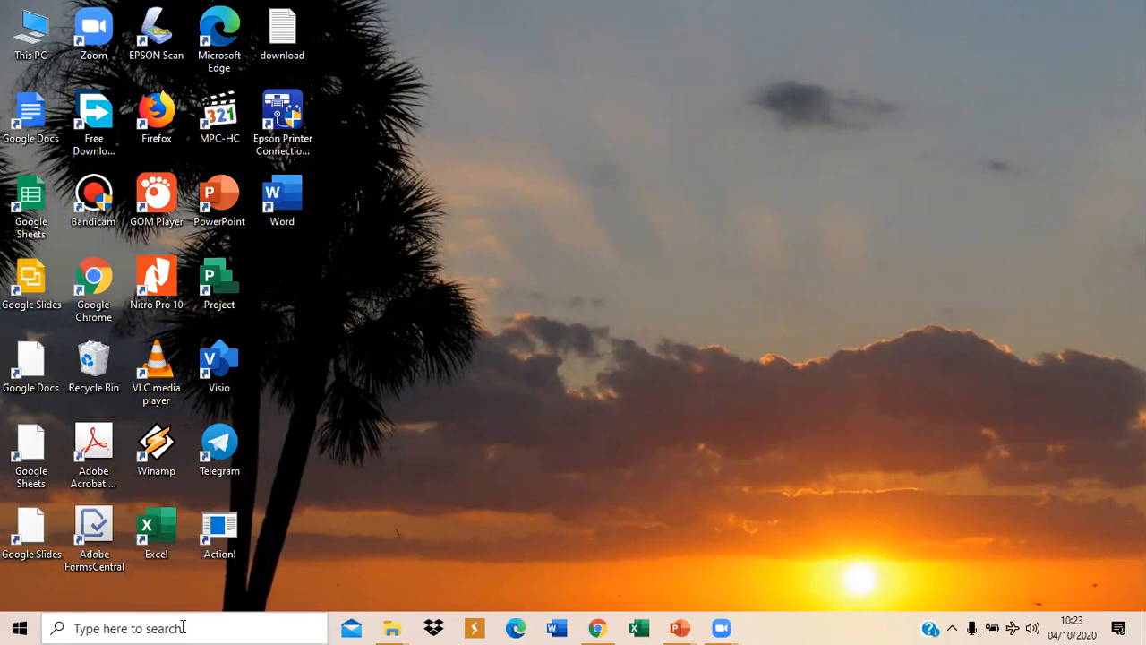
Step: Open the Run dialog through a Windows search for "run" and launch the Registry Editor with regedit
left_click(97, 628)
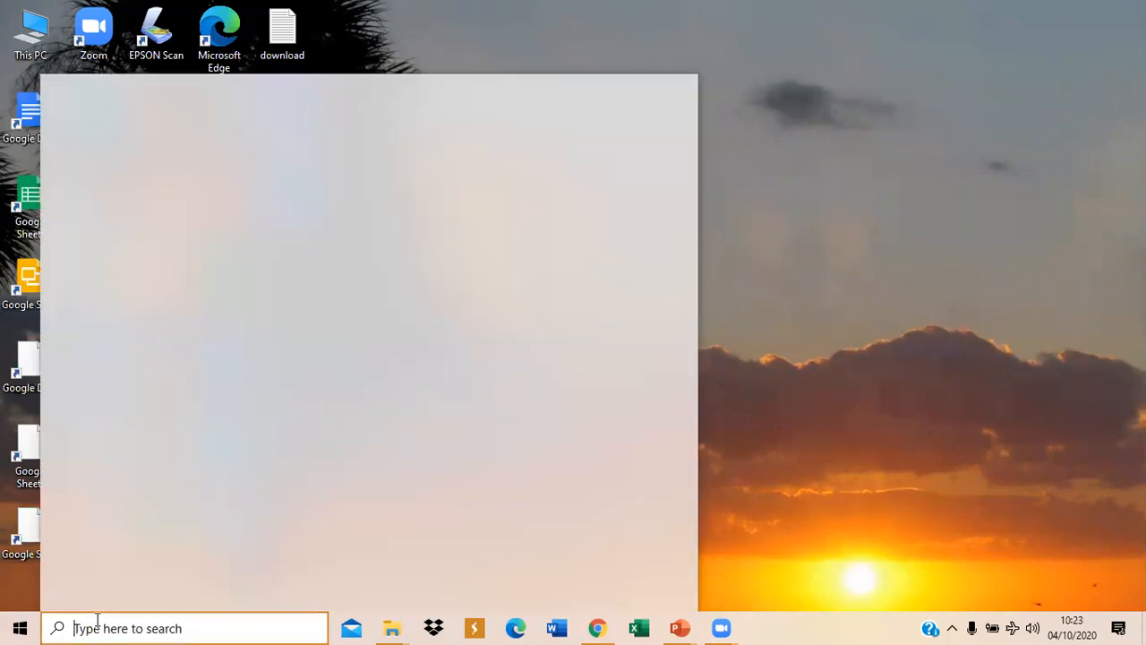
type("run")
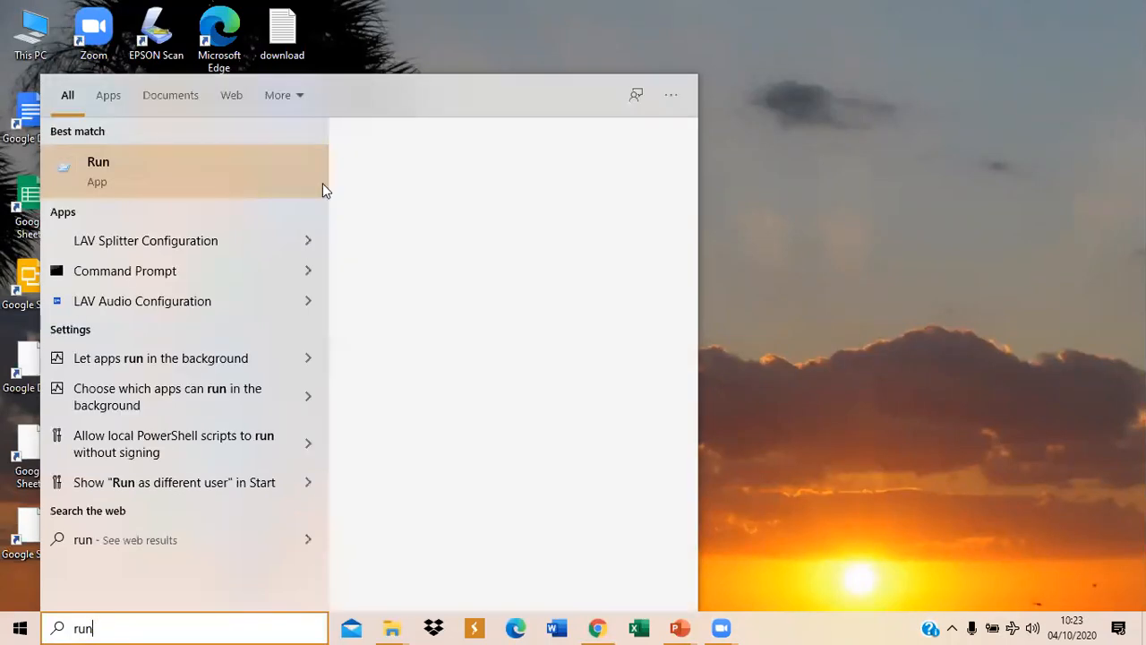
left_click(322, 183)
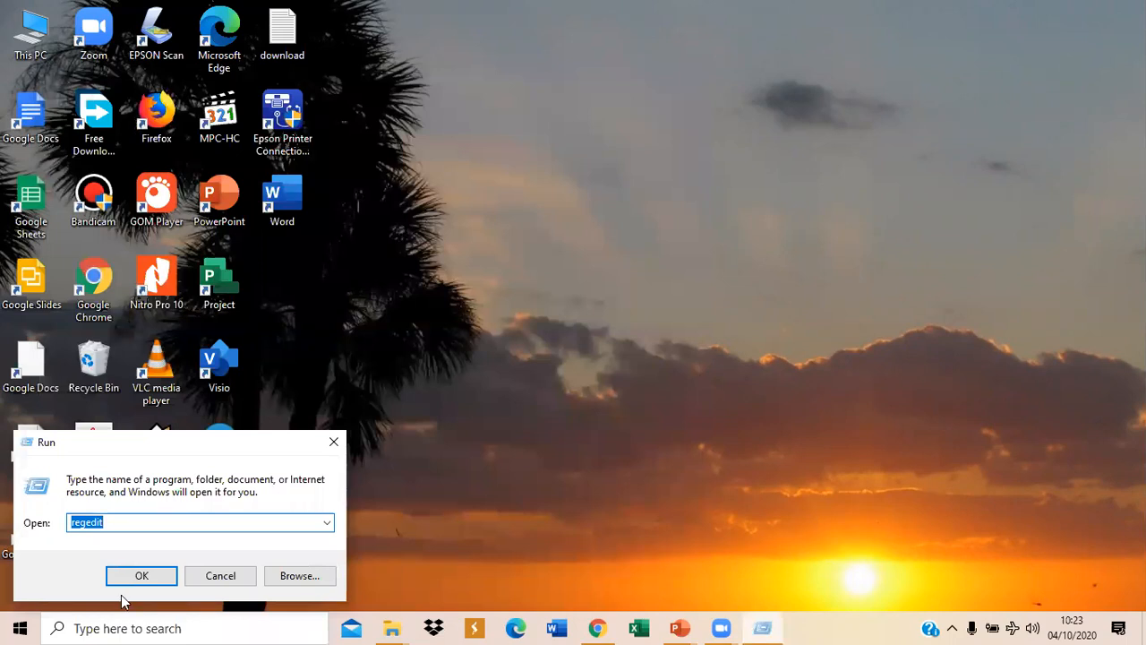
type("rege")
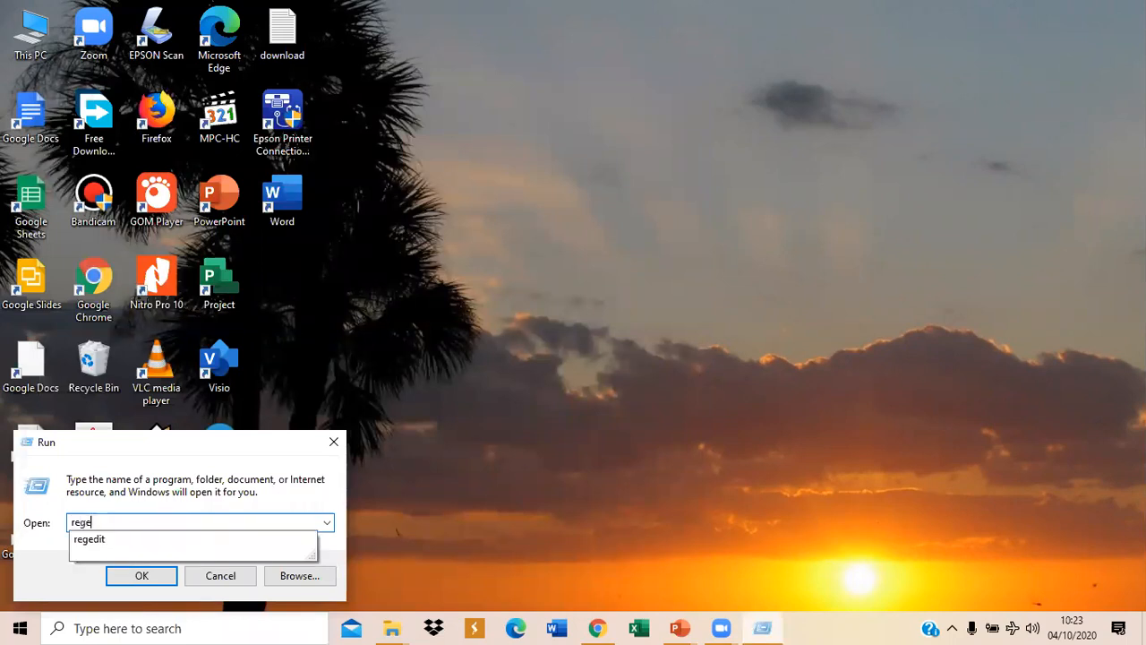
type("dit")
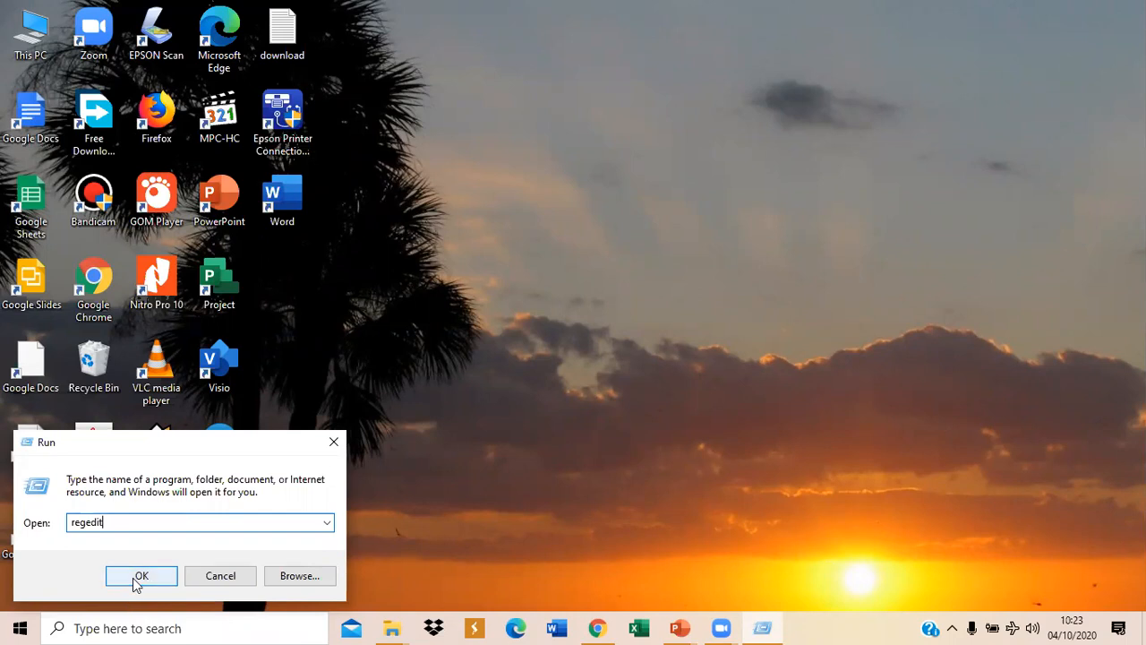
left_click(140, 577)
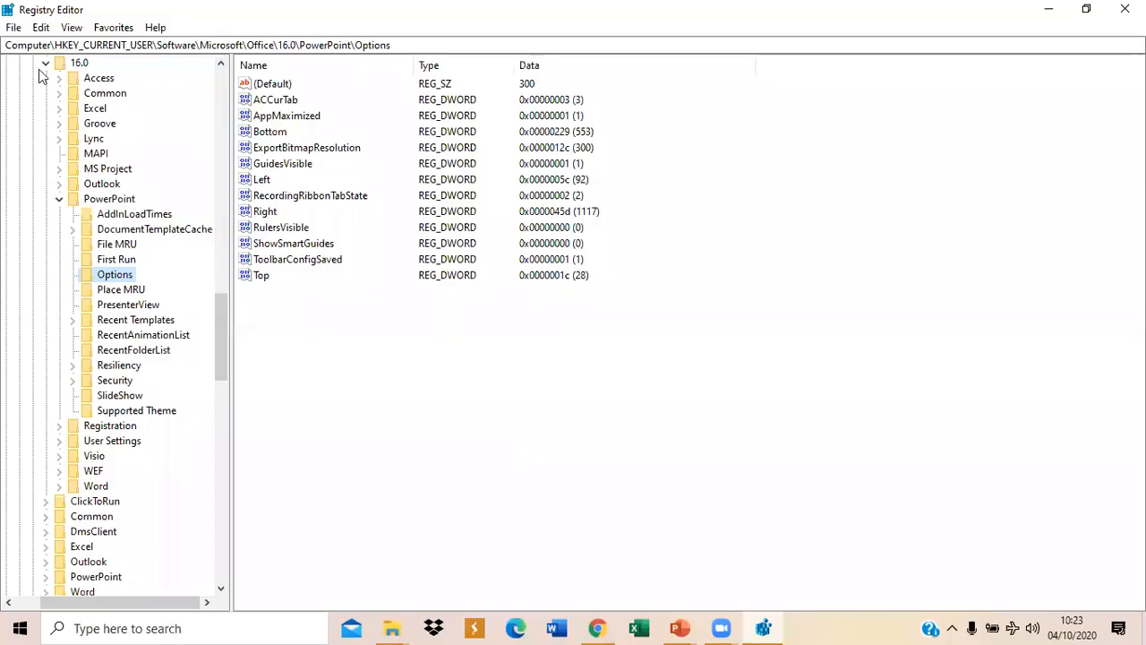
Step: Collapse the Office 16.0, Software and HKEY_CURRENT_USER keys so the tree shows only the root hives
scroll(40, 154, "up", 2)
left_click(42, 154)
scroll(33, 155, "up", 3)
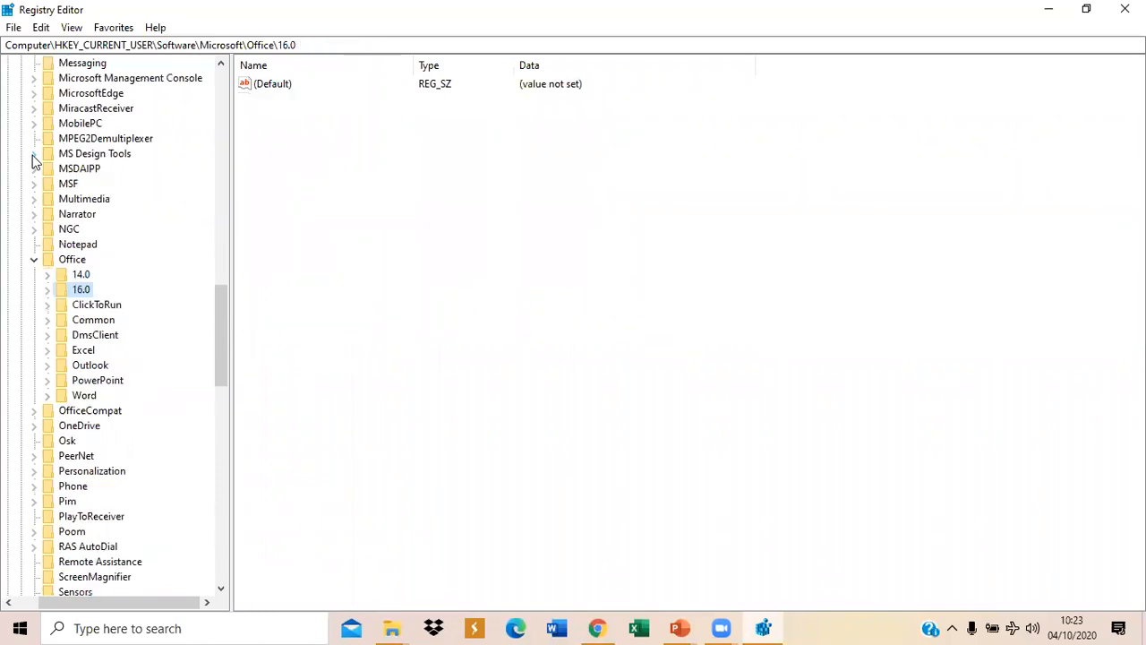
scroll(33, 160, "up", 20)
scroll(33, 159, "up", 2)
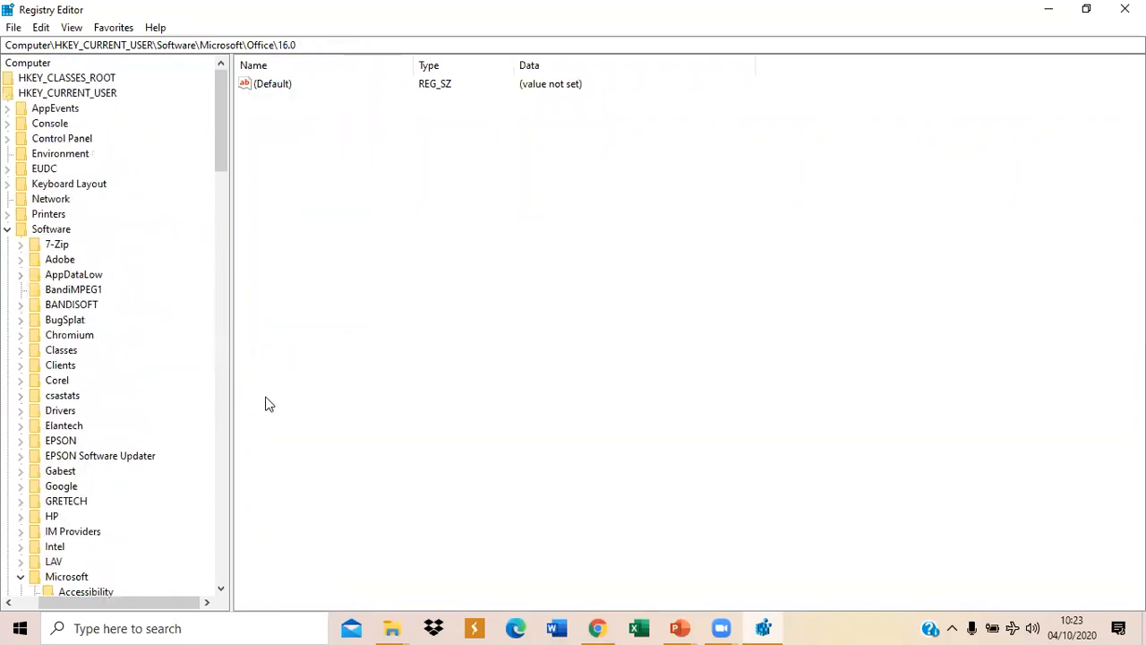
left_click_drag(132, 605, 67, 598)
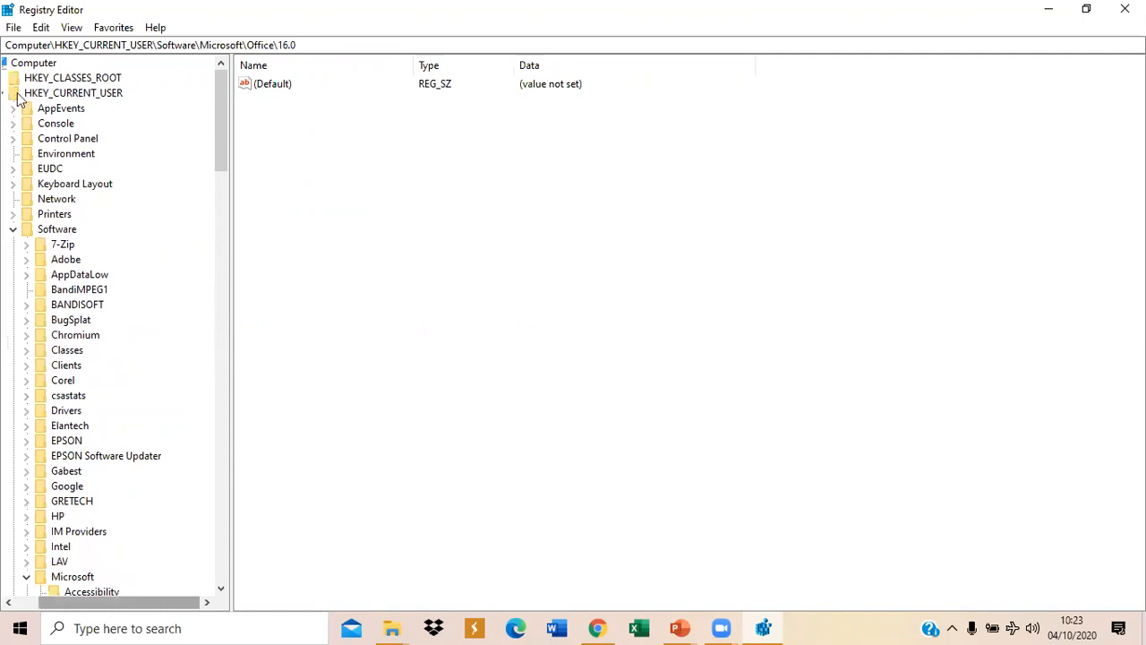
scroll(18, 98, "left", 1)
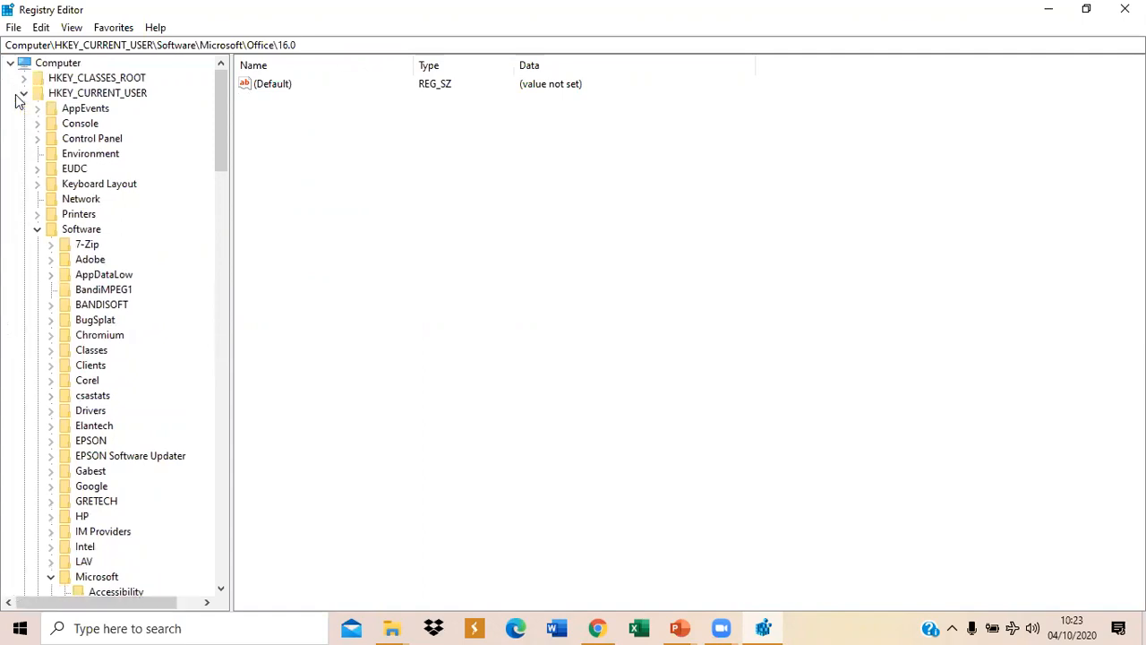
left_click(37, 229)
scroll(105, 230, "down", 2)
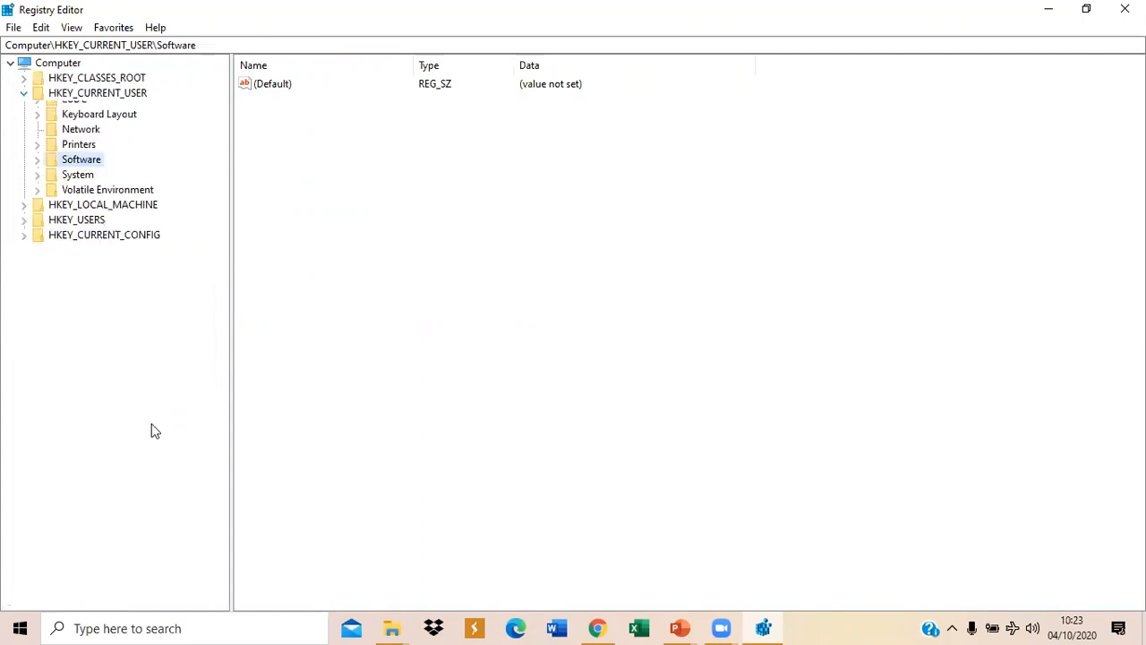
key("Left")
key("Left")
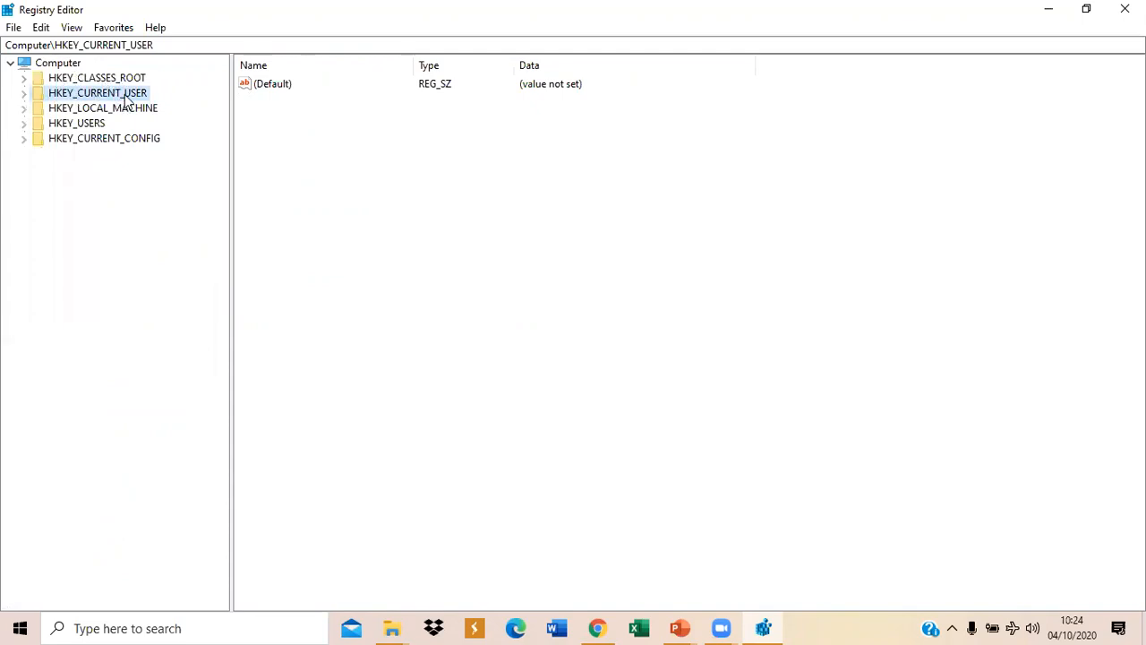
Step: Expand HKEY_CURRENT_USER, its Software key and the Microsoft key inside it
left_click(24, 93)
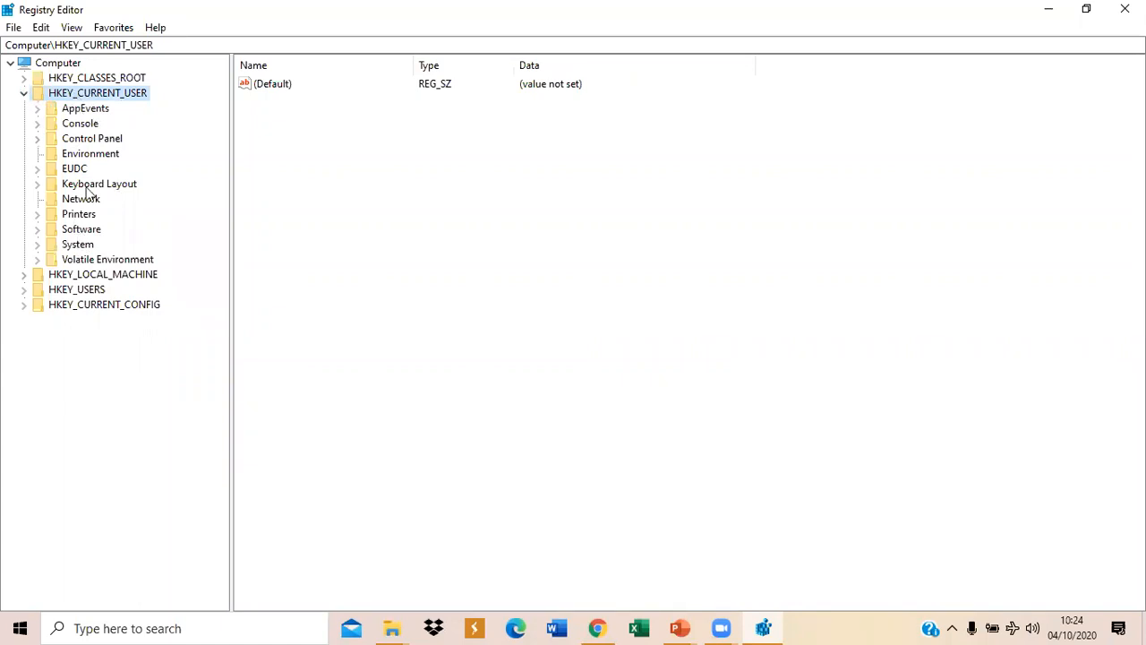
left_click(80, 231)
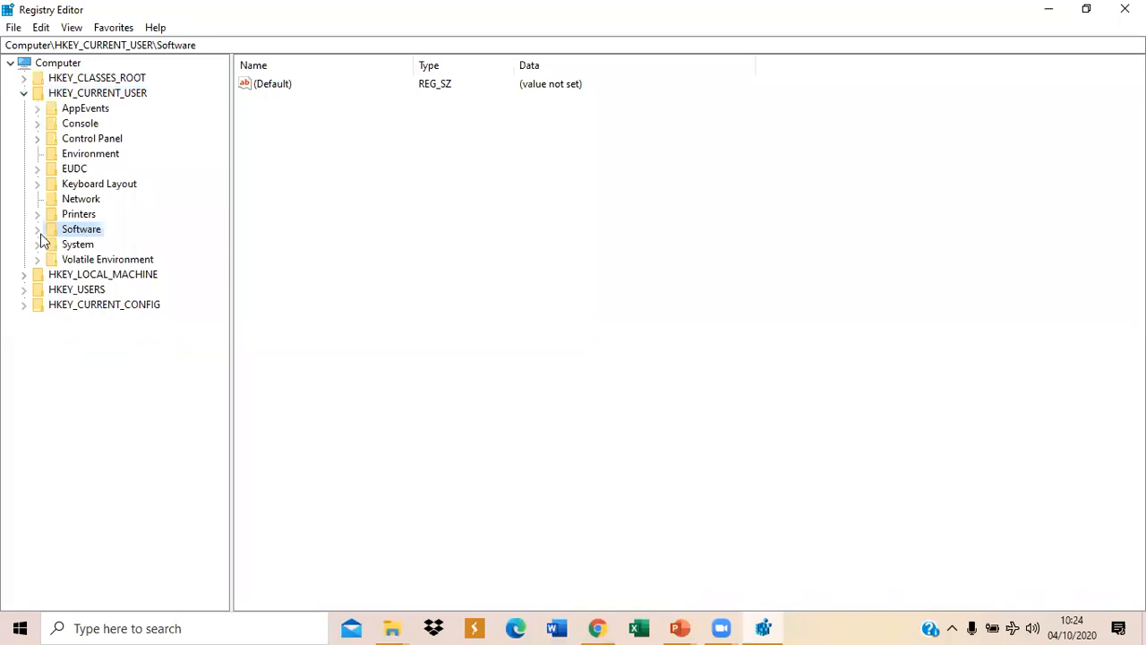
left_click(41, 230)
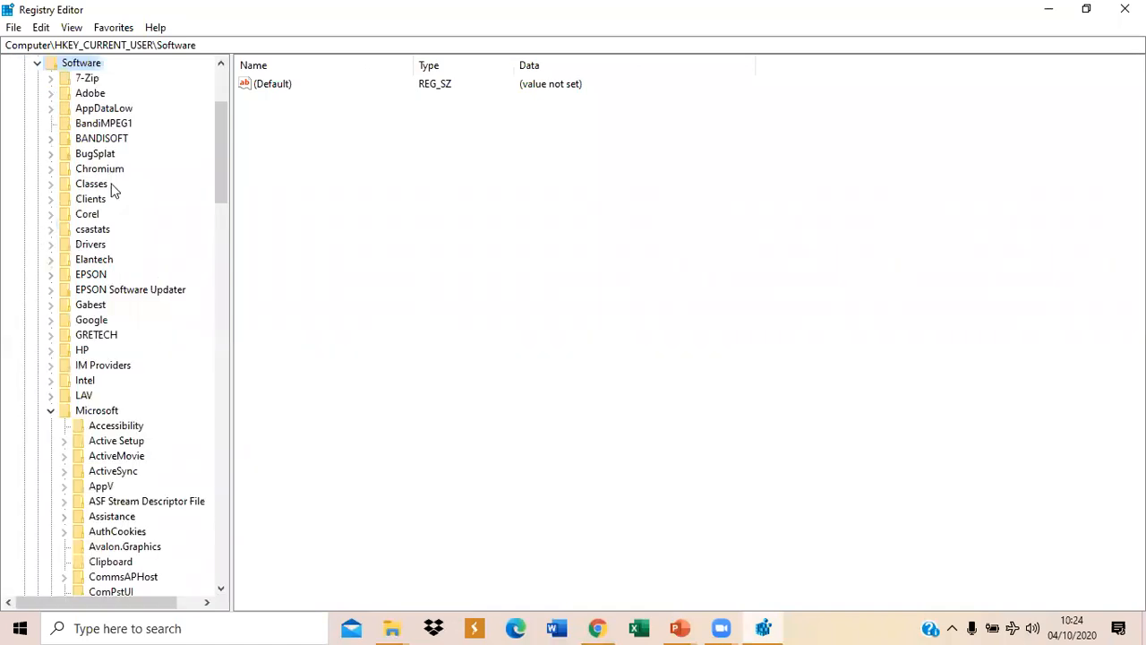
left_click(51, 412)
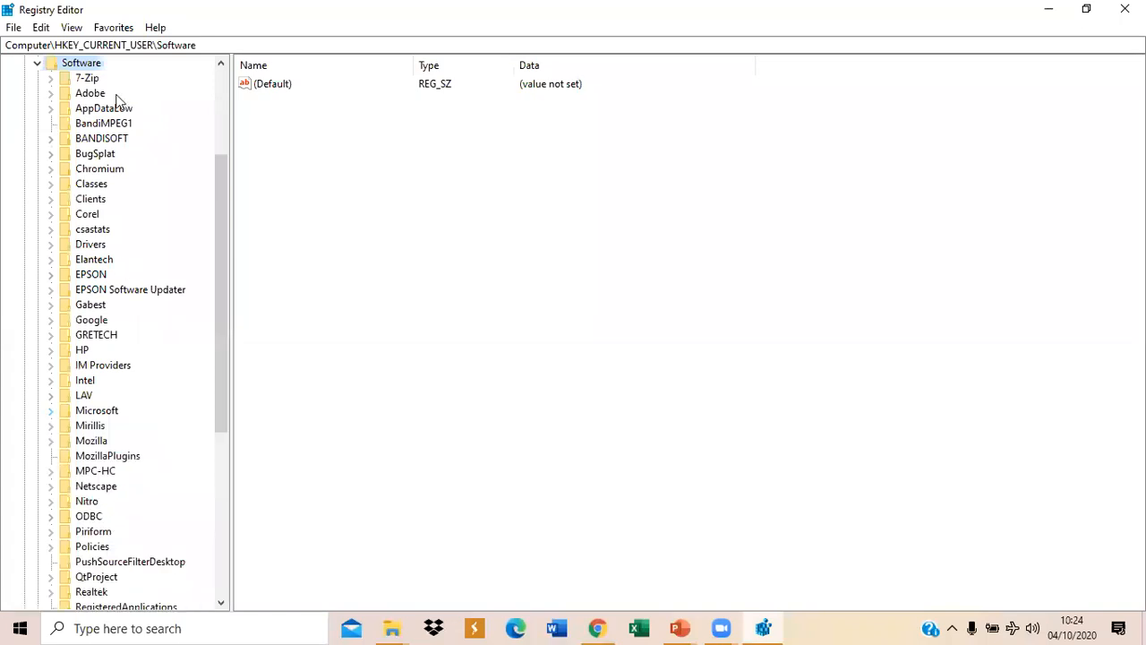
left_click_drag(224, 338, 229, 315)
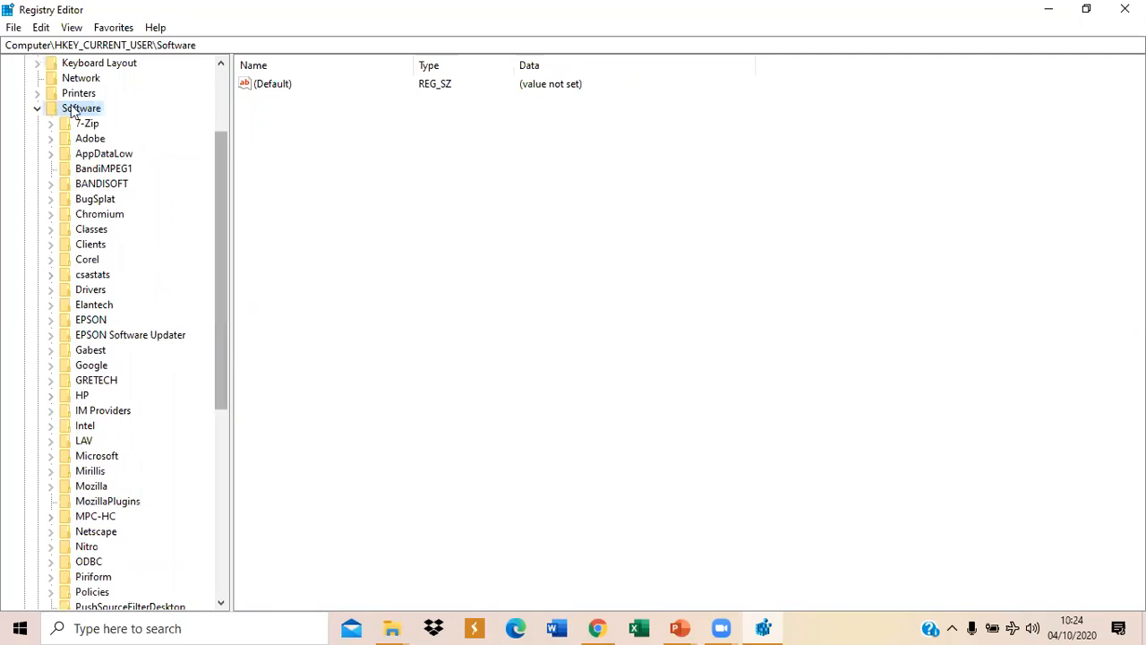
left_click_drag(220, 192, 173, 268)
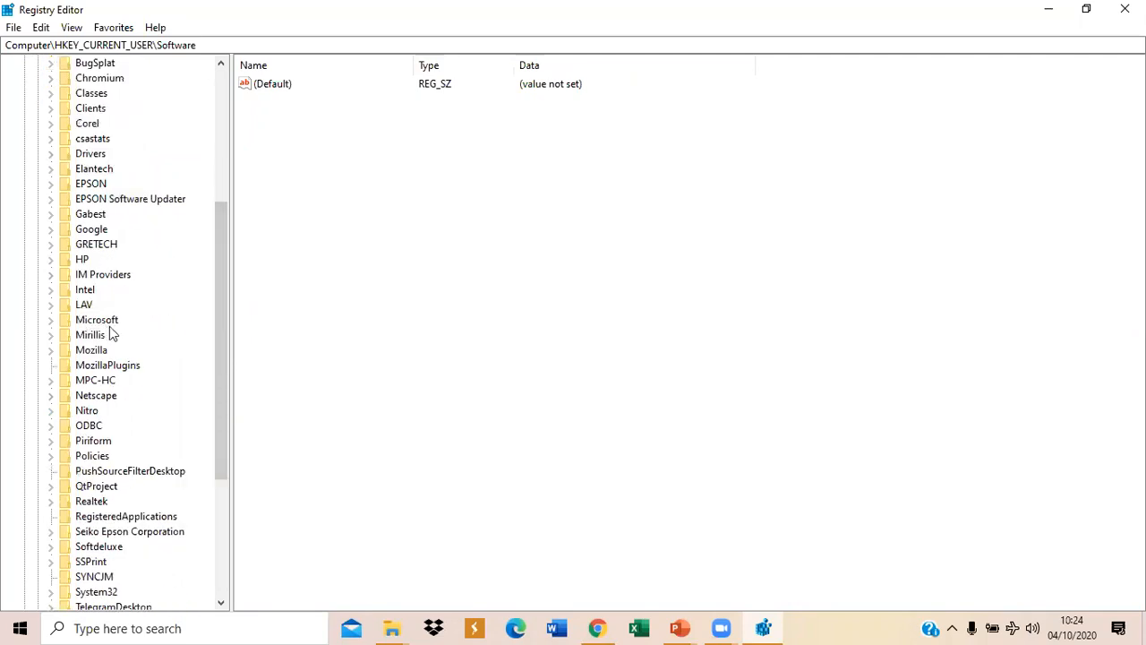
left_click(51, 321)
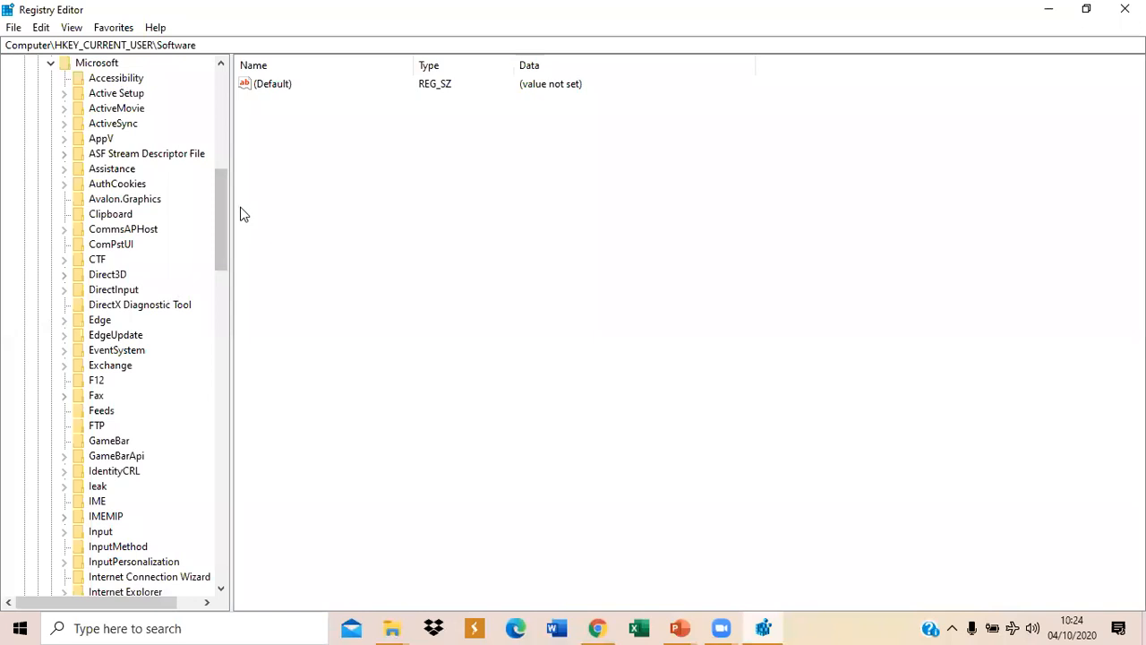
Step: Locate and select the Office key under HKEY_CURRENT_USER\Software\Microsoft
left_click_drag(220, 240, 134, 95)
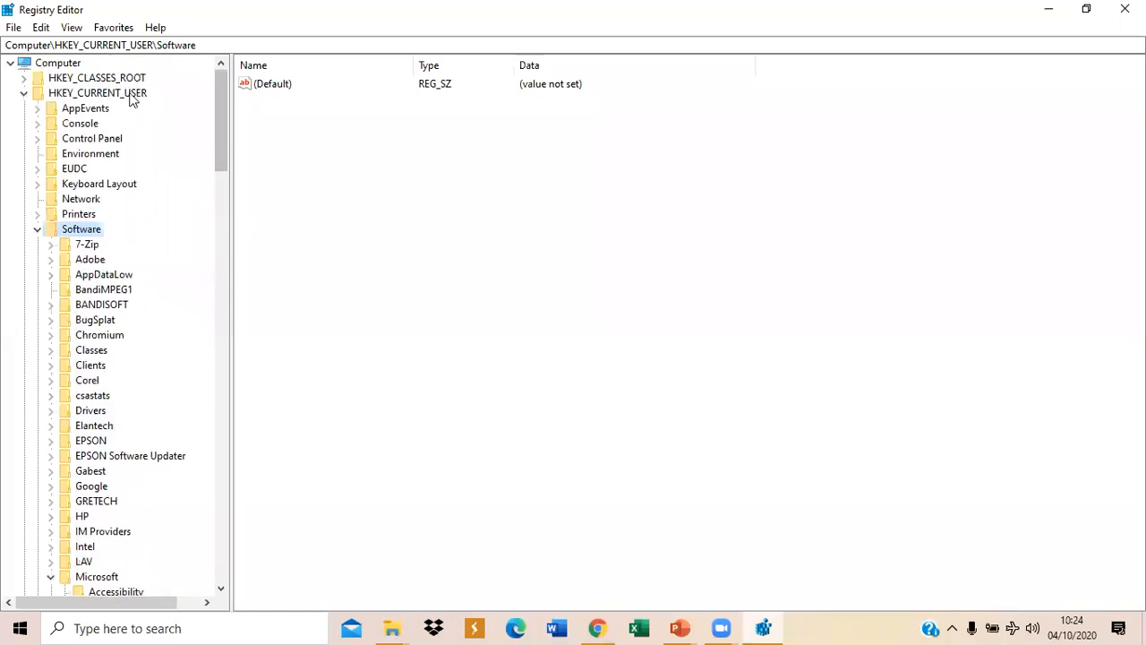
left_click_drag(220, 113, 226, 214)
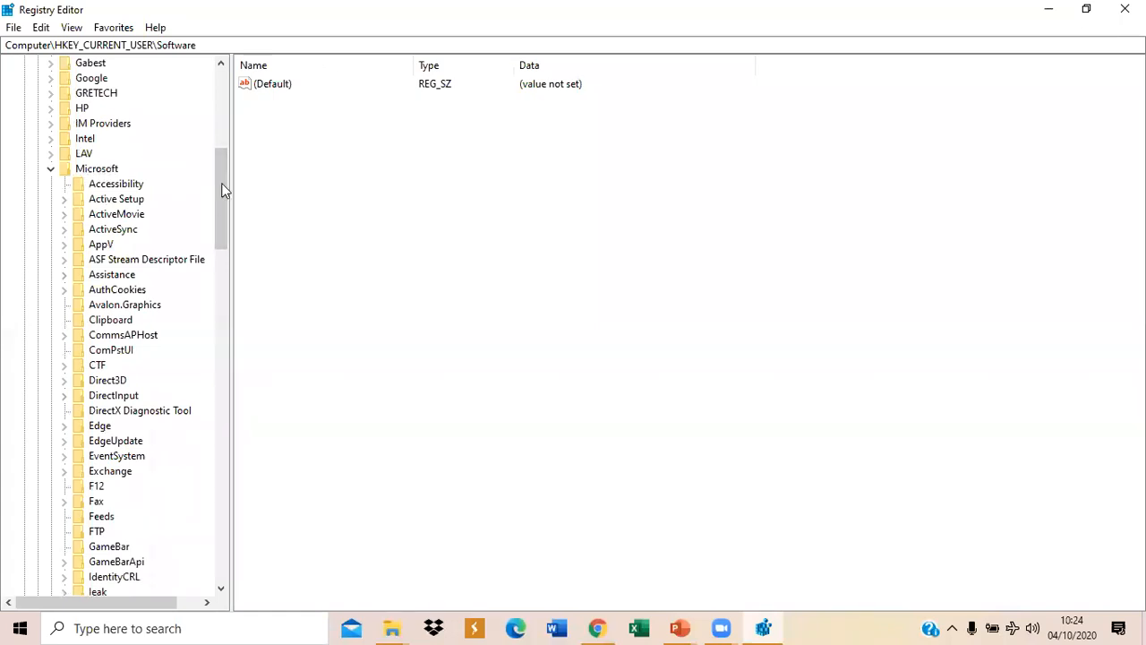
left_click_drag(221, 197, 228, 311)
left_click(97, 398)
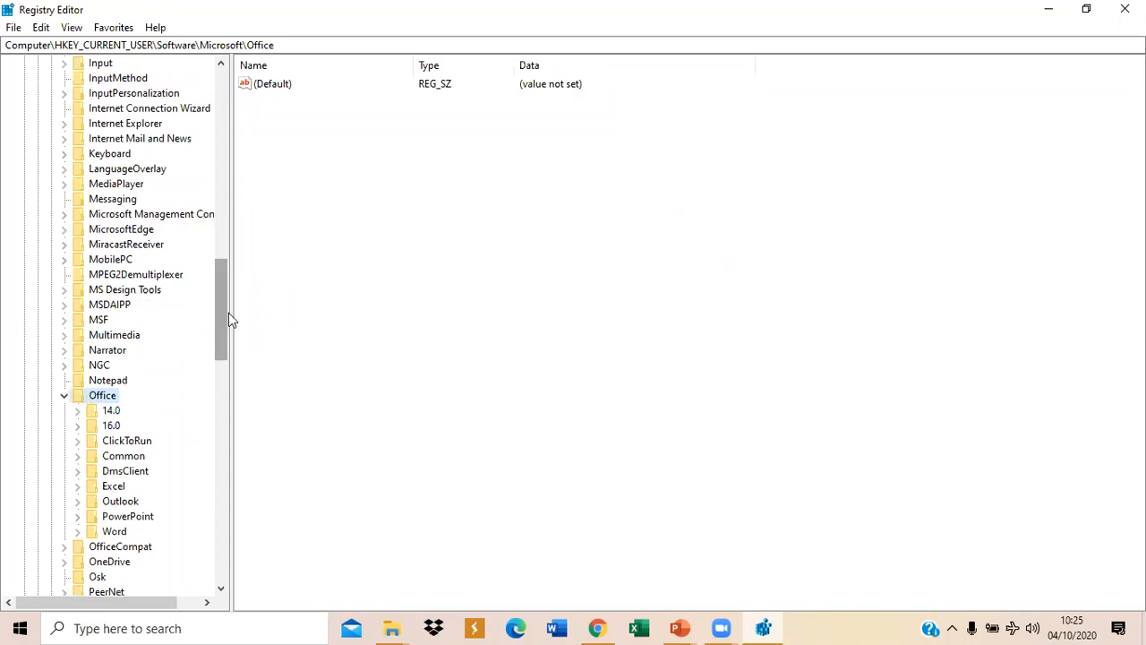
left_click_drag(228, 292, 228, 123)
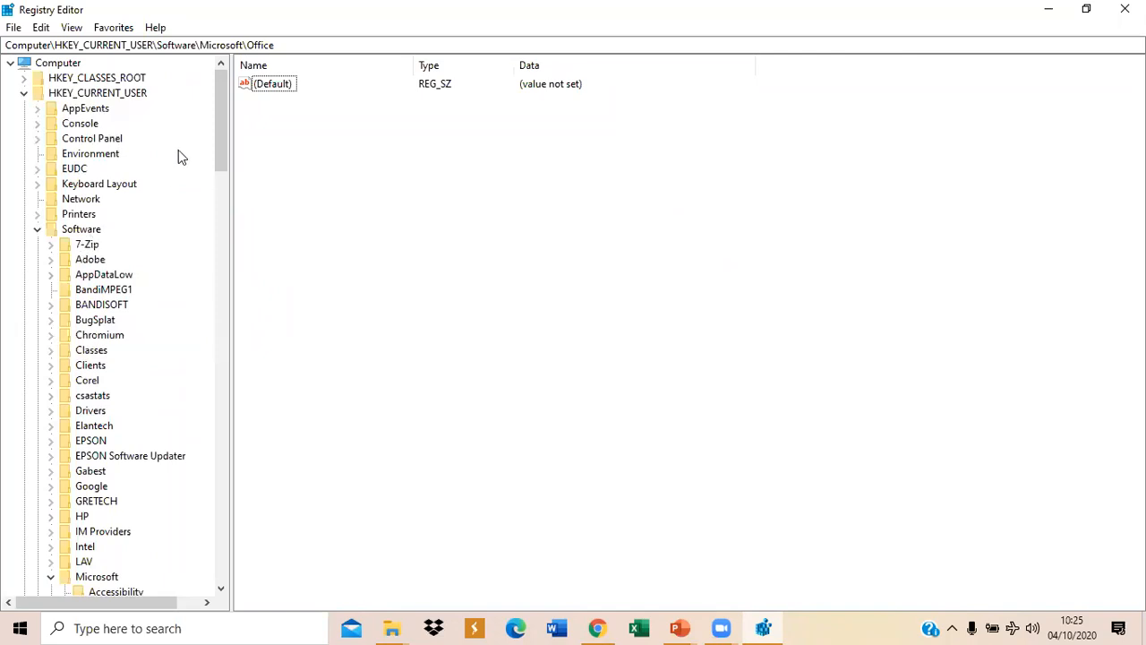
left_click_drag(222, 116, 227, 295)
left_click(105, 337)
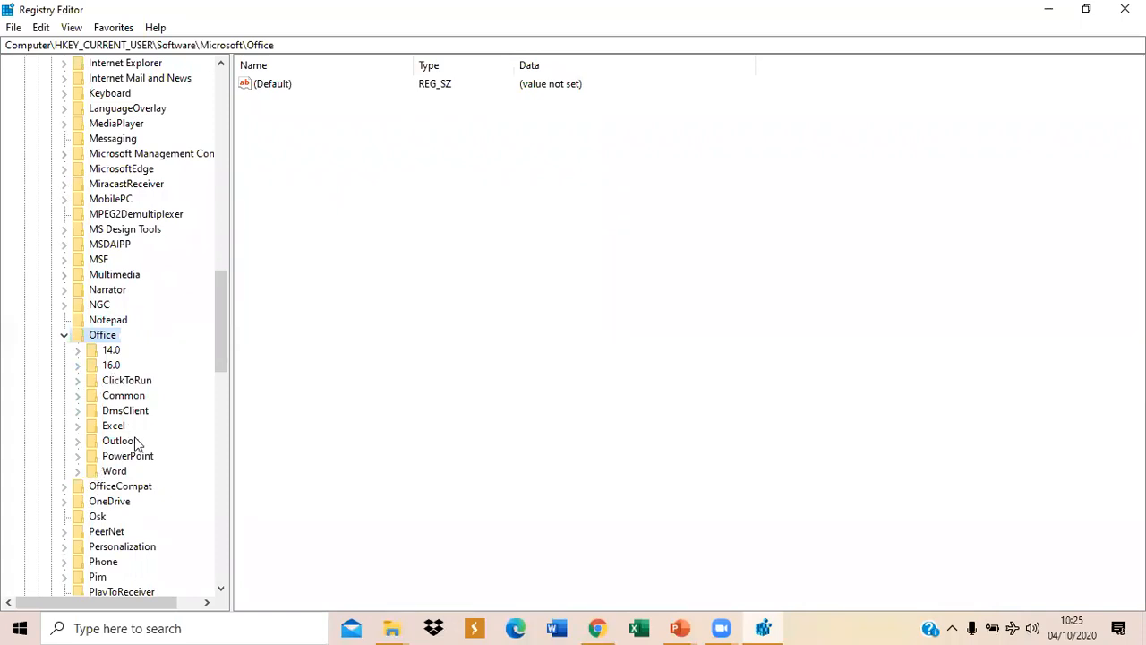
Step: Expand the 16.0 and PowerPoint keys under Office and select PowerPoint's Options key
left_click(79, 366)
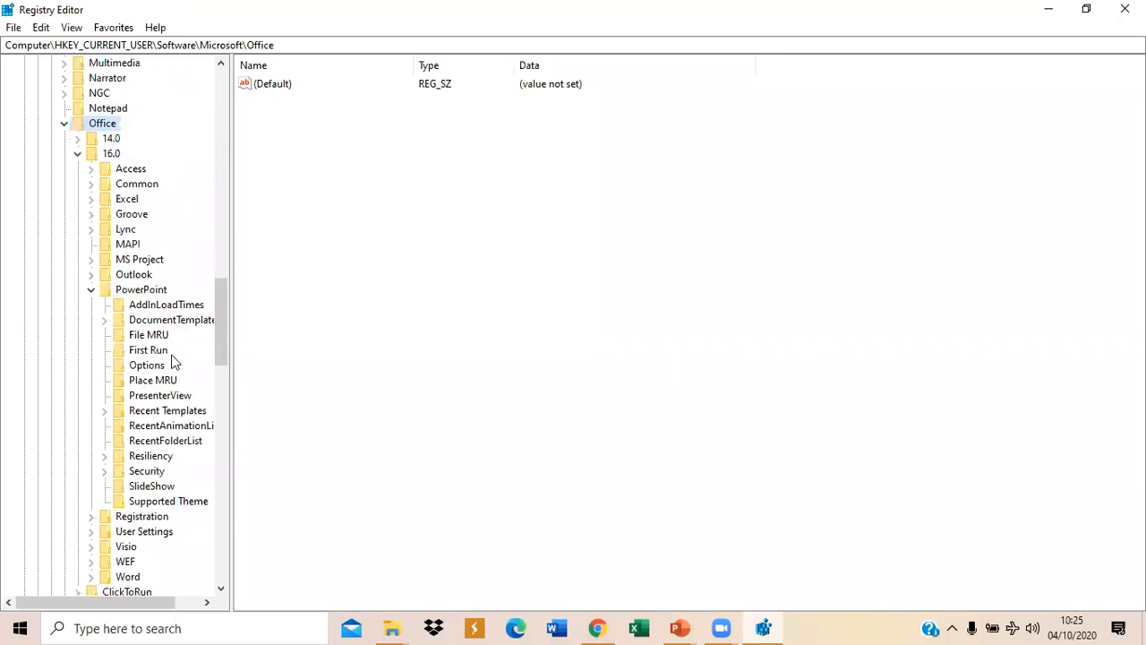
left_click(89, 290)
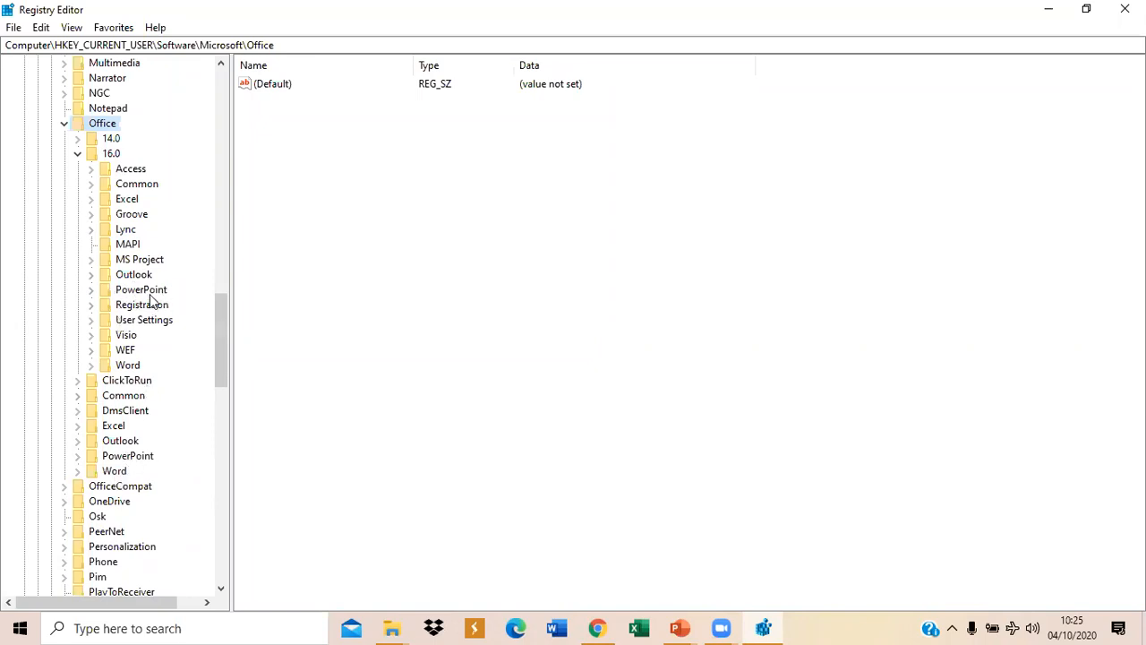
left_click(91, 290)
left_click_drag(219, 301, 224, 347)
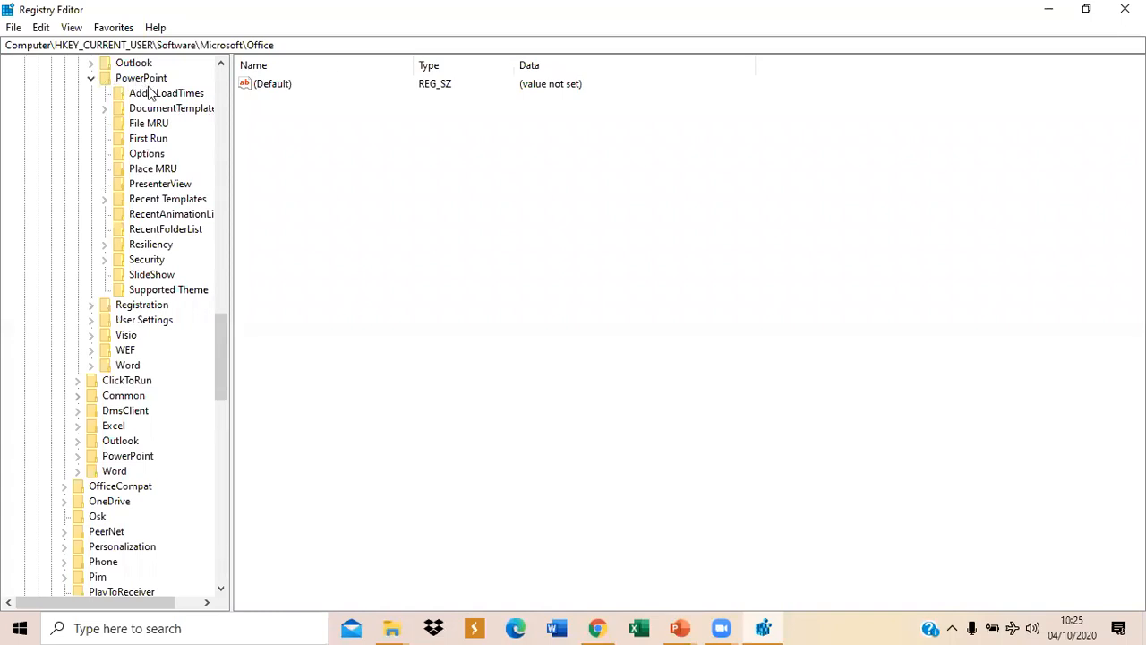
left_click(161, 155)
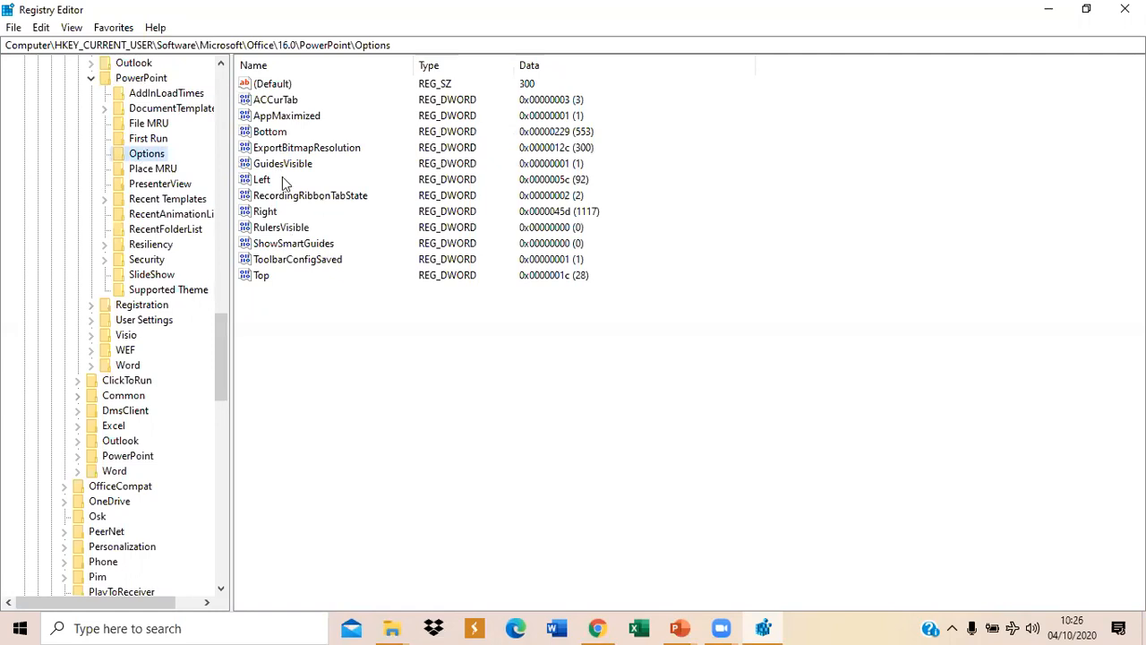
Step: Delete the ExportBitmapResolution value from the PowerPoint Options key
left_click_drag(226, 366, 244, 109)
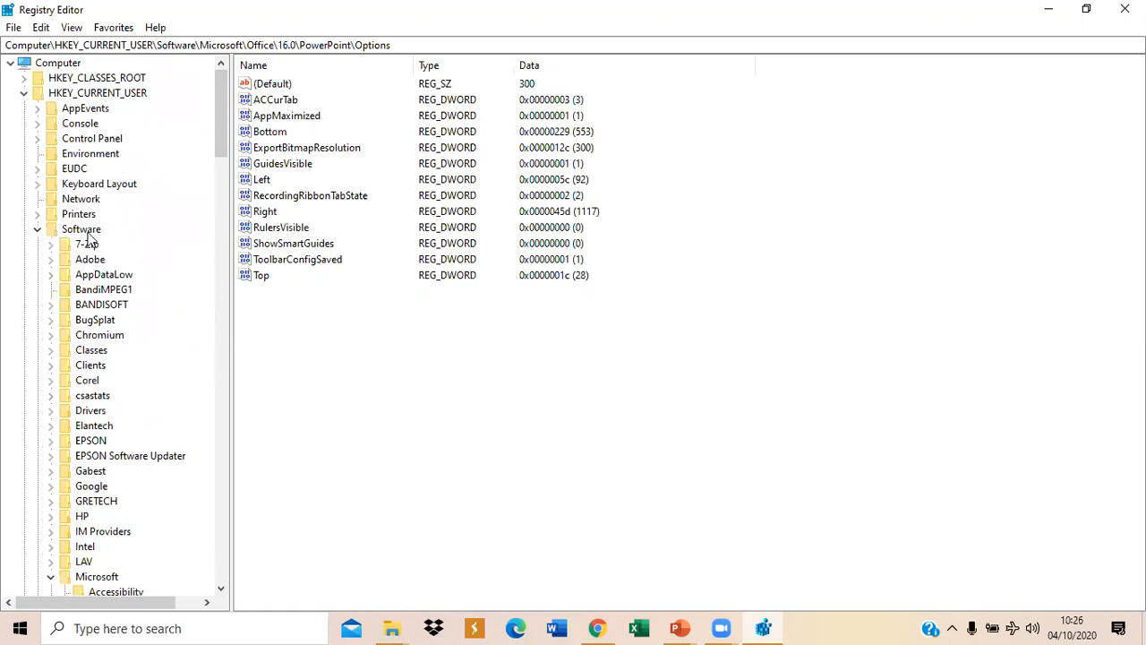
scroll(203, 183, "down", 9)
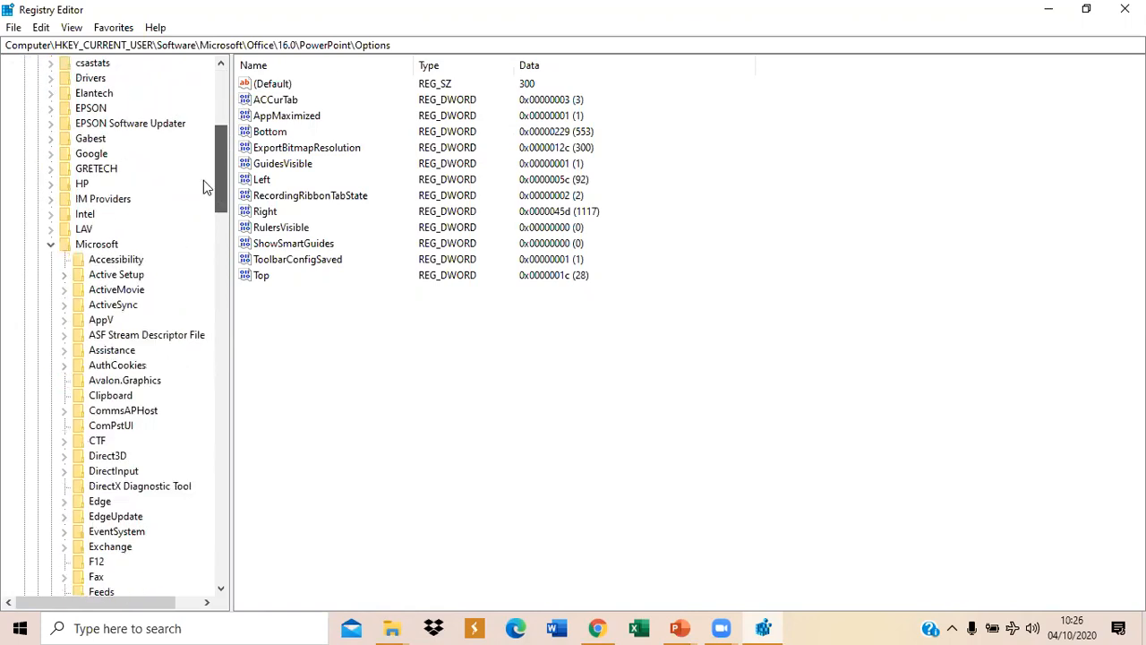
left_click_drag(219, 169, 211, 269)
scroll(105, 325, "down", 3)
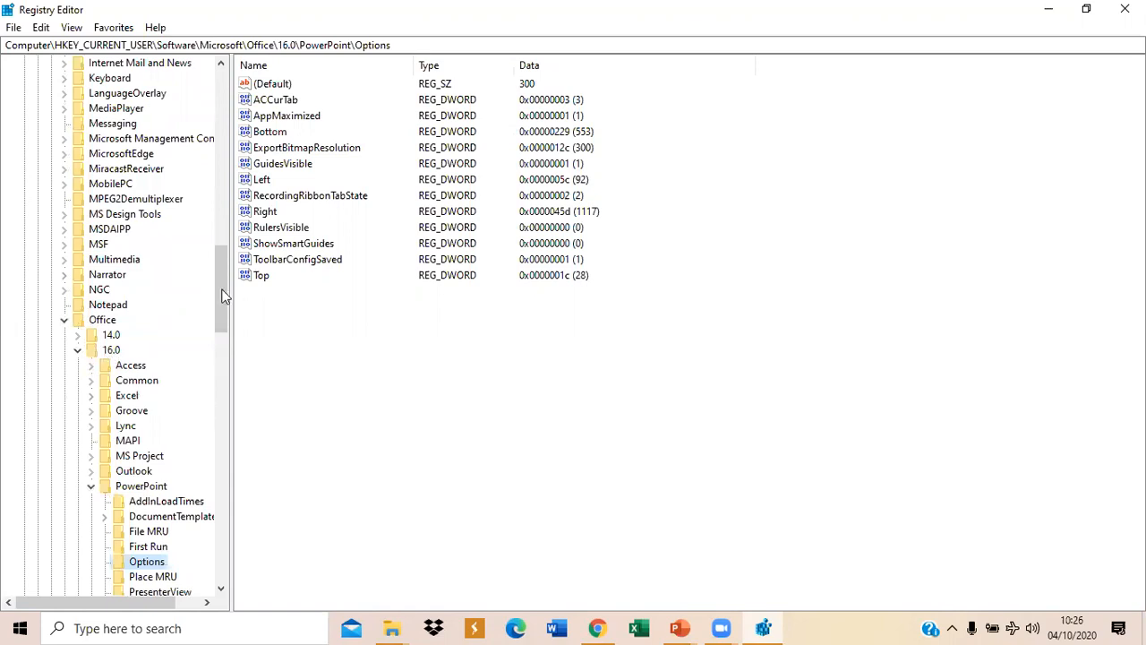
scroll(227, 297, "down", 2)
scroll(188, 302, "down", 5)
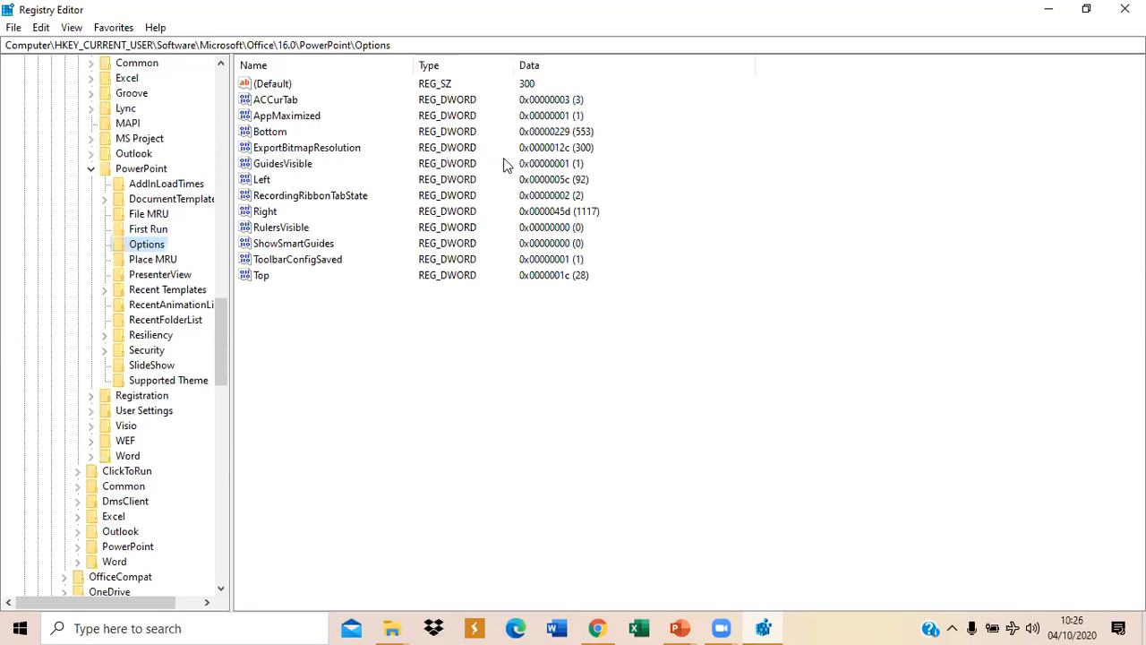
left_click(326, 149)
key("Delete")
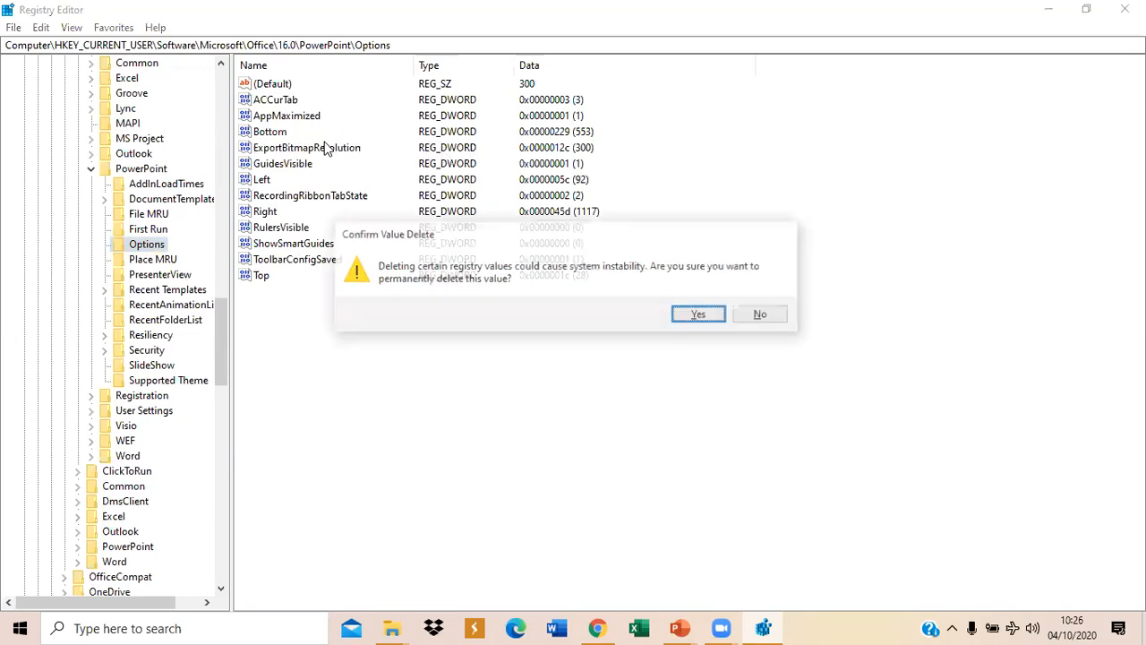
left_click(700, 315)
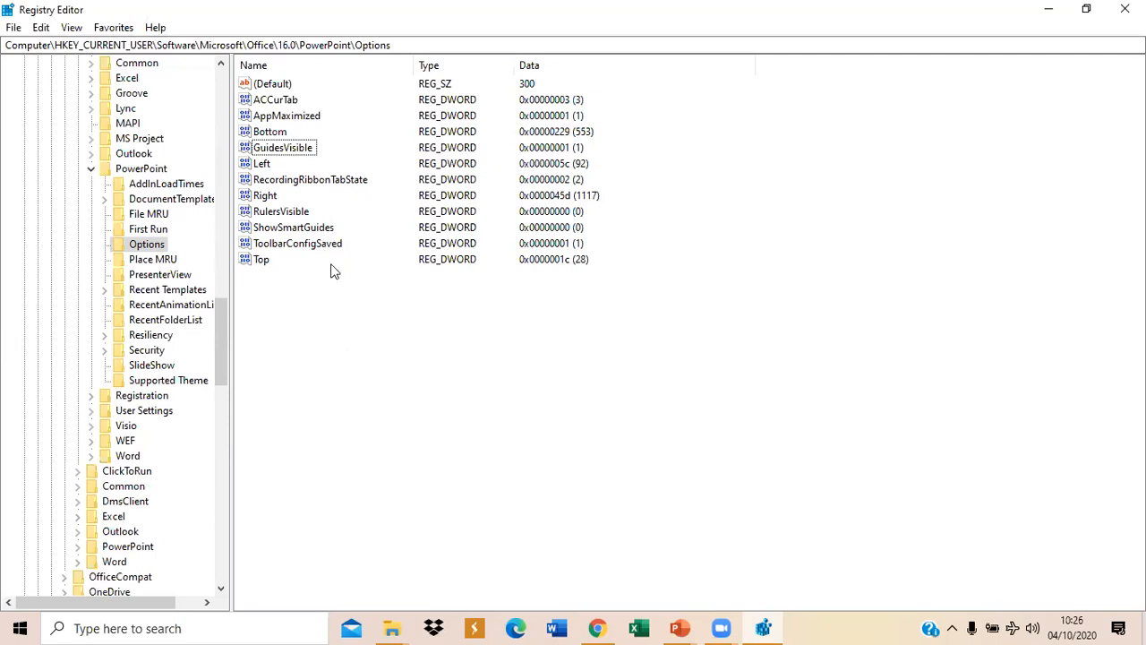
right_click(731, 272)
mouse_move(773, 283)
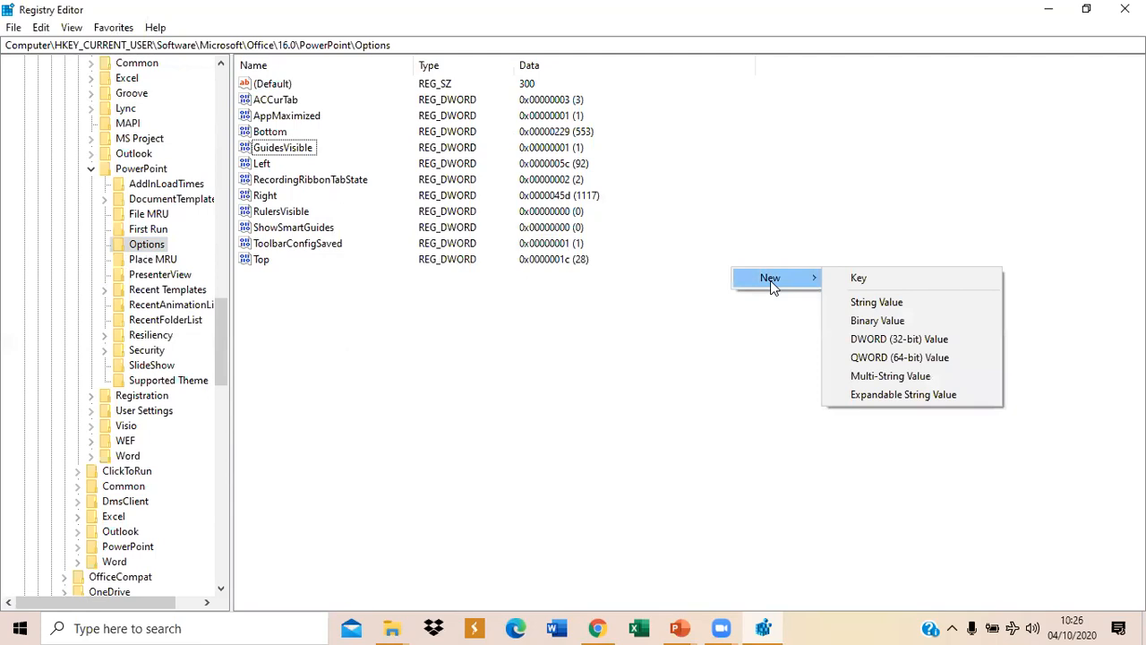
left_click(641, 311)
Step: Create a new DWORD (32-bit) value named ExportBitmapResolution in PowerPoint's Options key
right_click(723, 197)
mouse_move(768, 219)
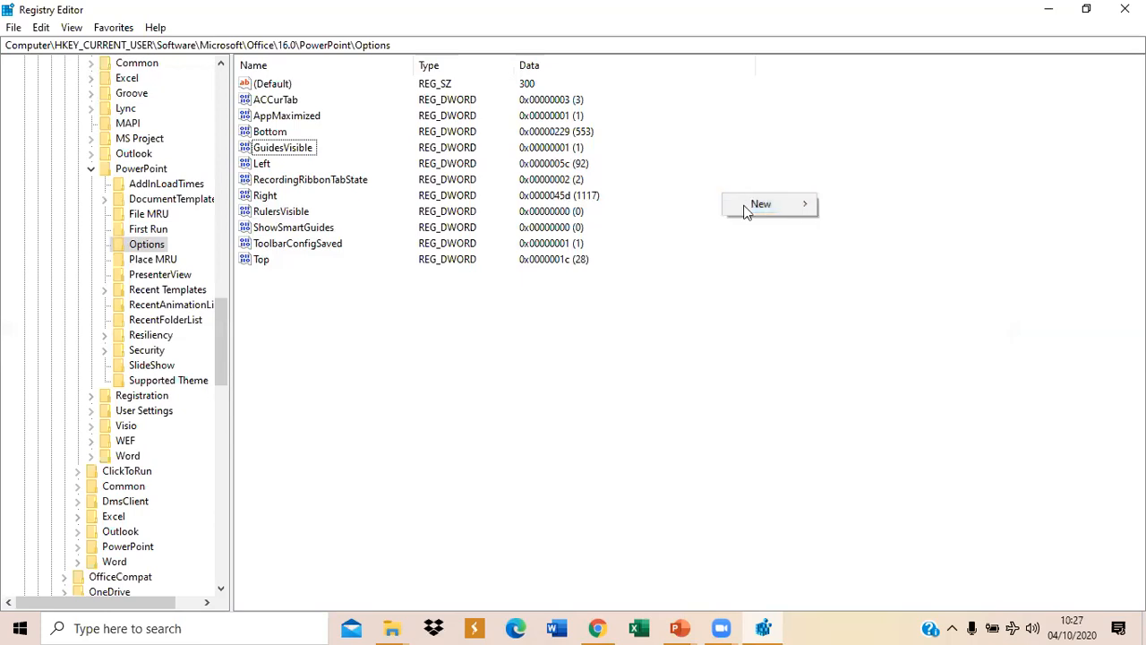
left_click(865, 264)
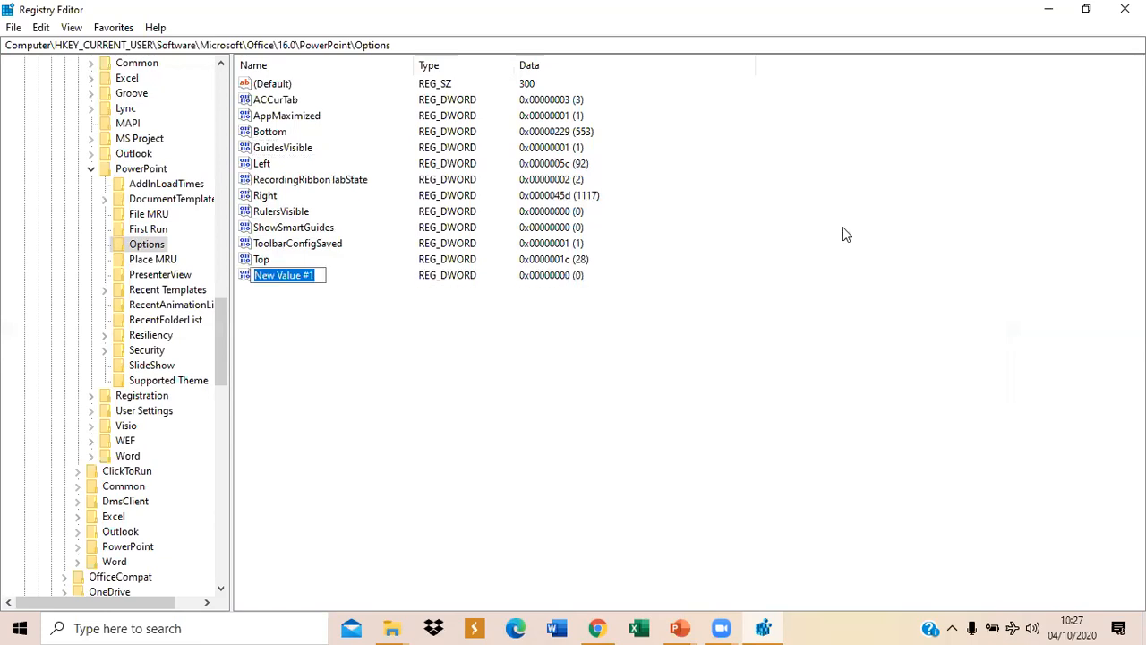
type("E")
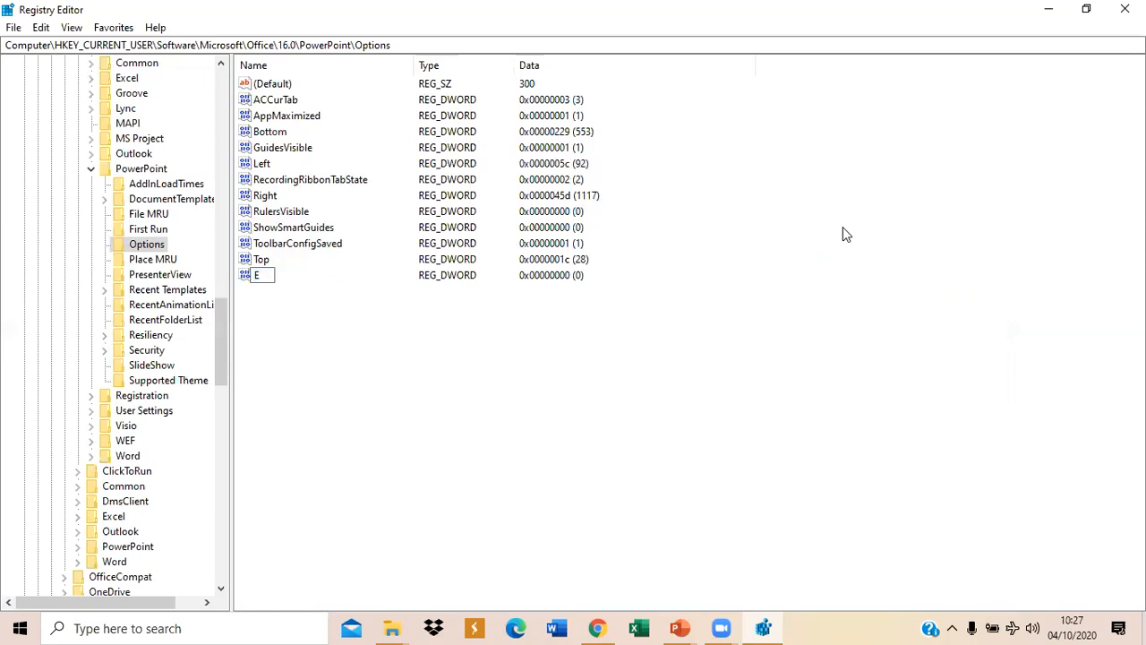
type("xportBitma")
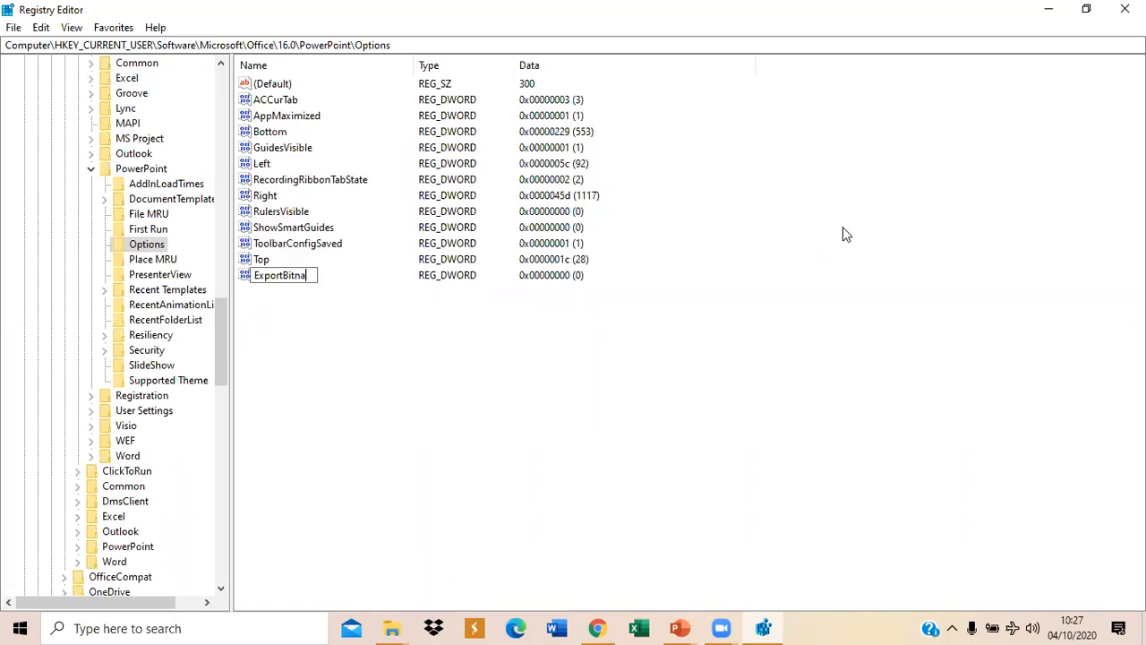
key("BackSpace")
key("BackSpace")
type("map")
type("R")
type("se")
type("luti")
type("on")
key("BackSpace")
key("BackSpace")
key("BackSpace")
key("BackSpace")
key("BackSpace")
key("BackSpace")
key("BackSpace")
key("Left")
type("esolution")
key("Return")
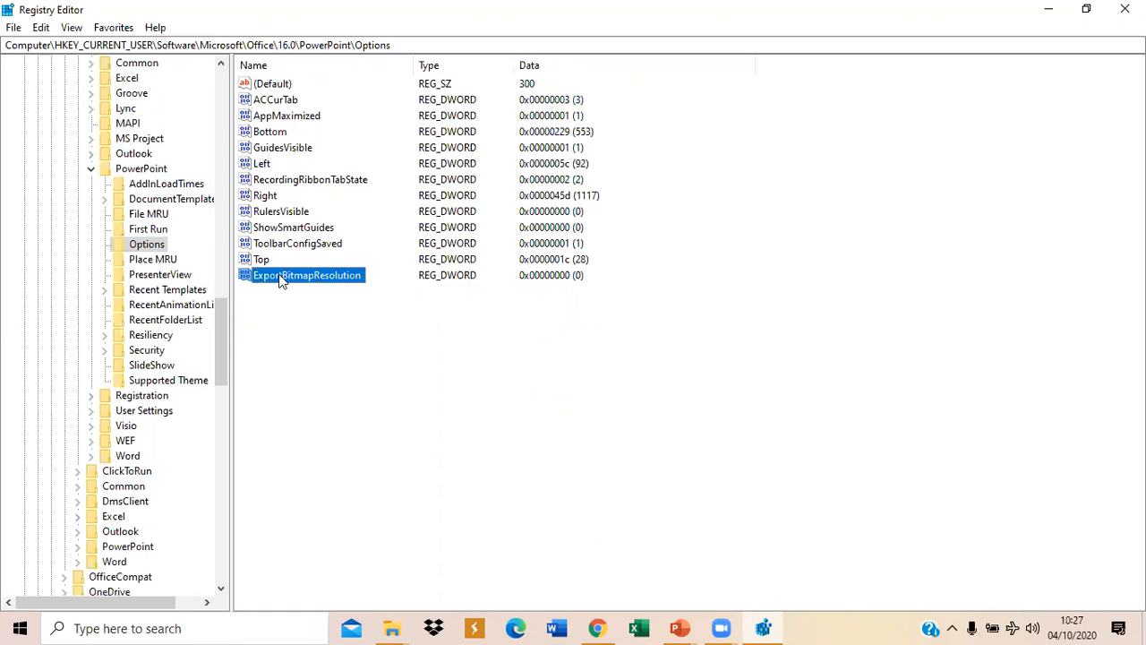
Step: Set the ExportBitmapResolution value data to decimal 300 and close Registry Editor
left_click(386, 358)
double_click(338, 280)
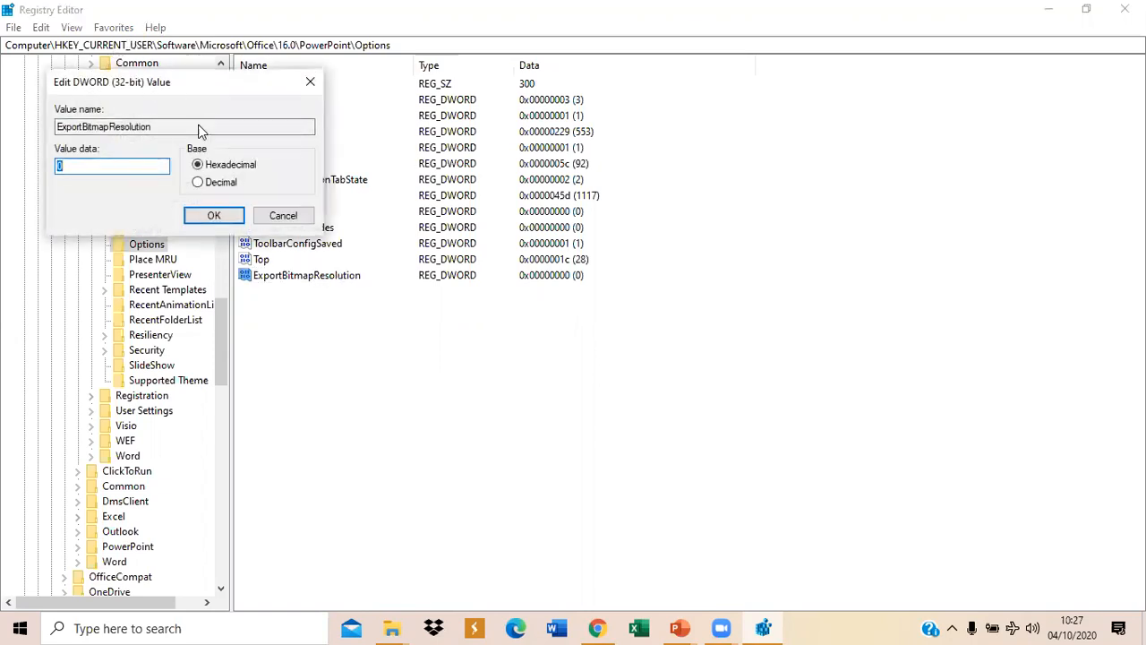
left_click(199, 187)
left_click(100, 165)
key("BackSpace")
type("300")
left_click(195, 224)
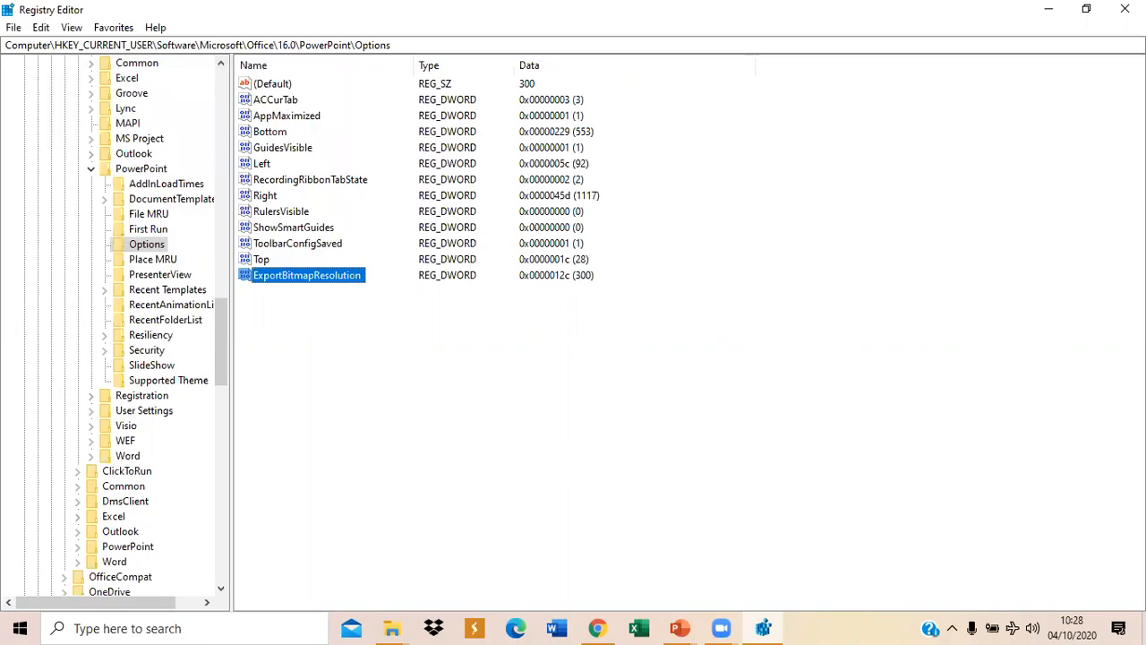
left_click(1125, 9)
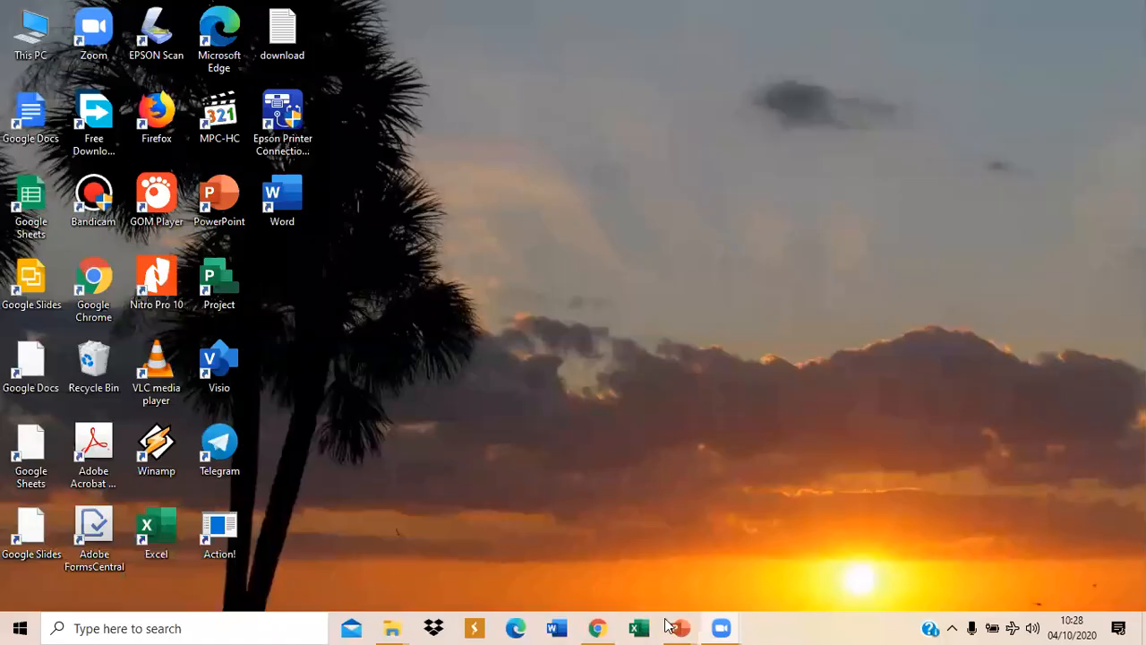
Step: Switch to PowerPoint and start exporting the presentation with its file type changed to JPEG File Interchange Format
mouse_move(683, 626)
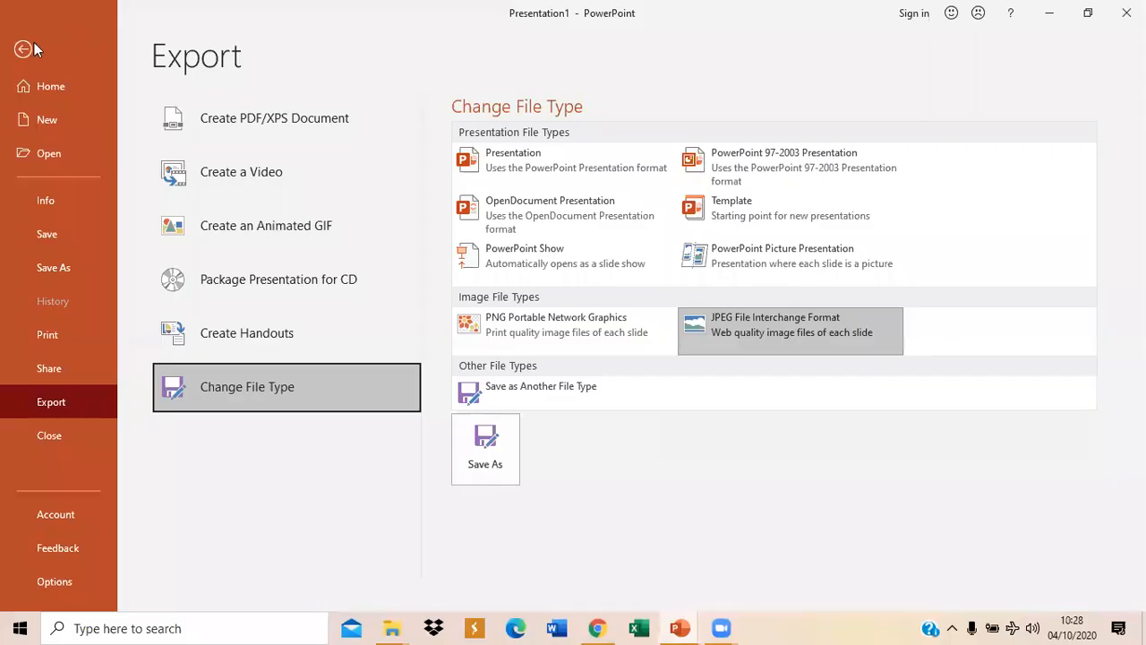
left_click(22, 51)
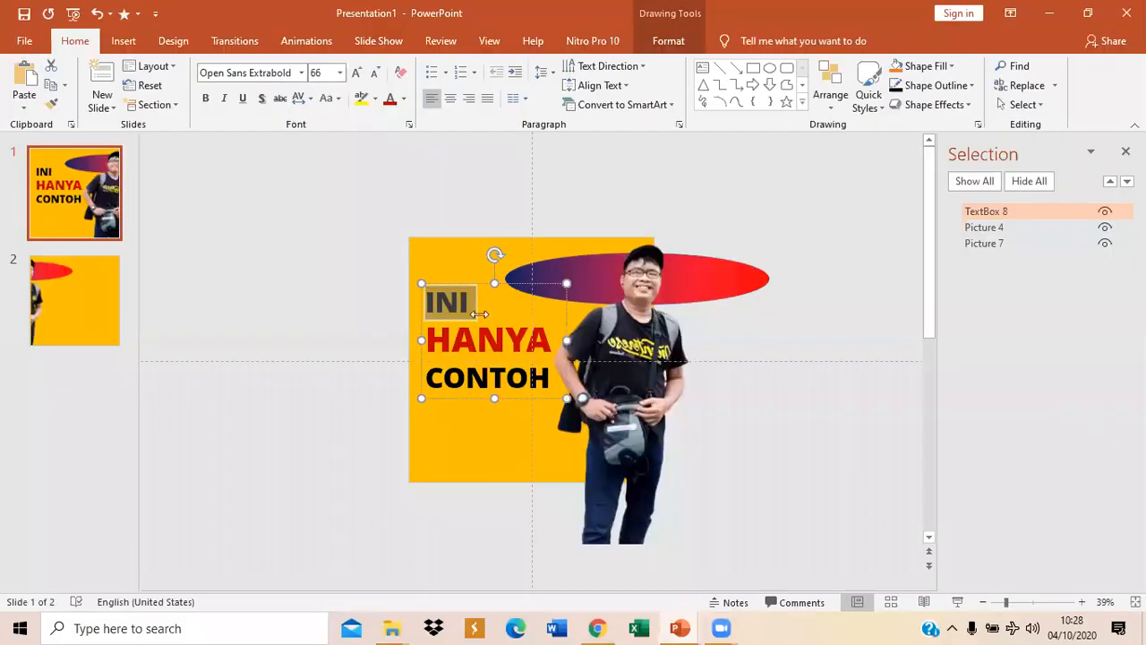
left_click(25, 41)
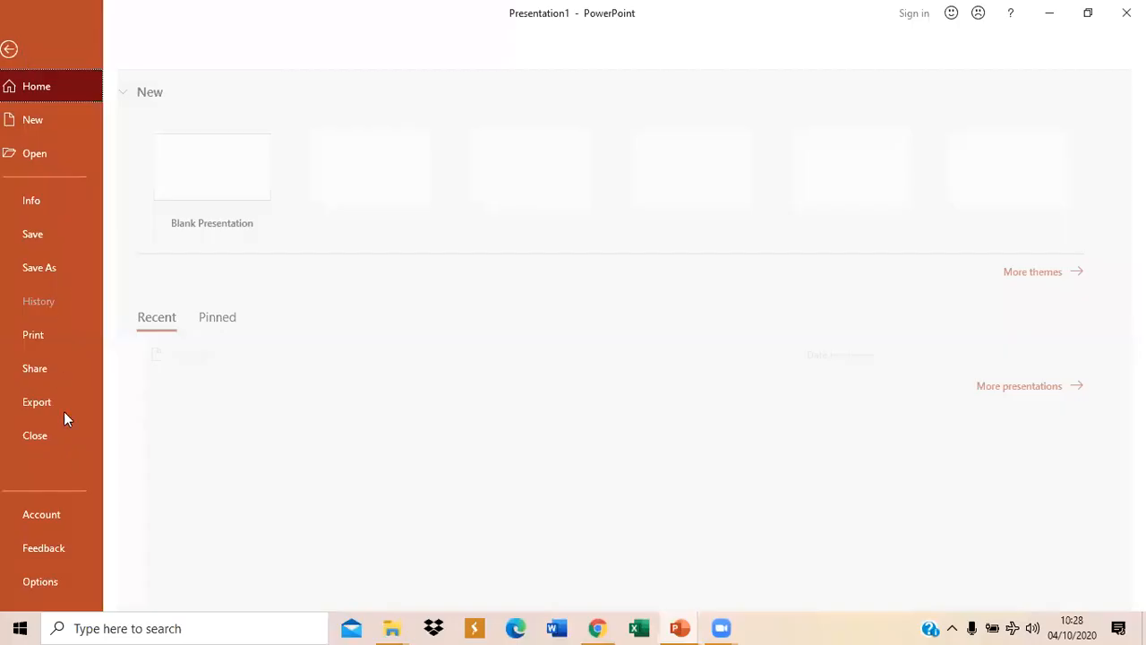
left_click(62, 406)
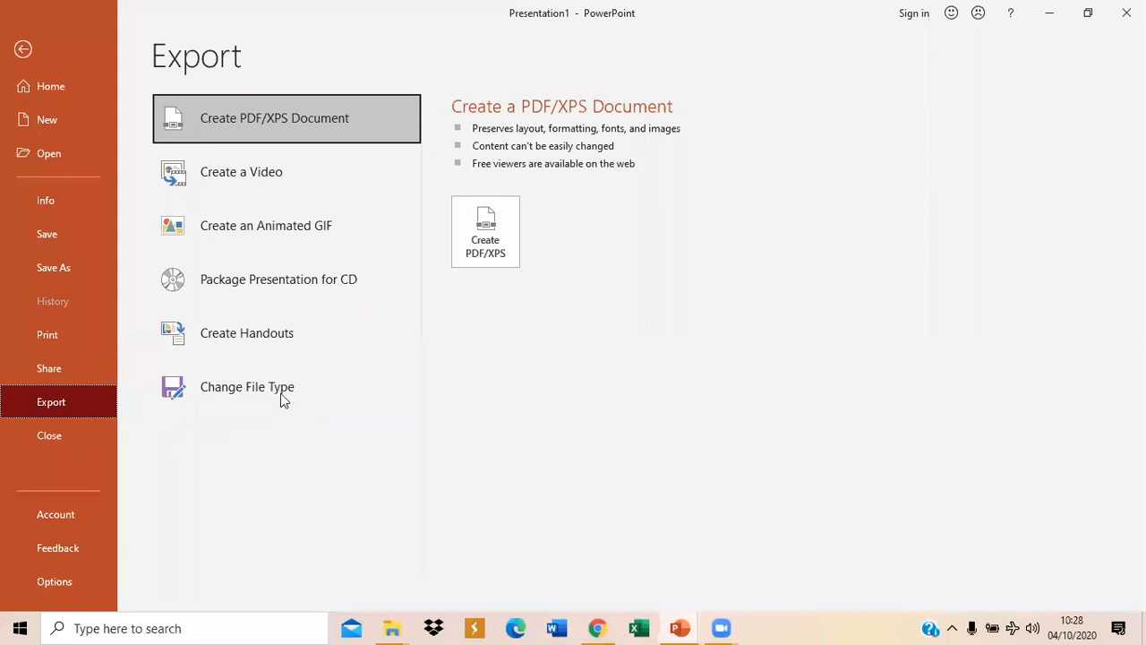
left_click(281, 395)
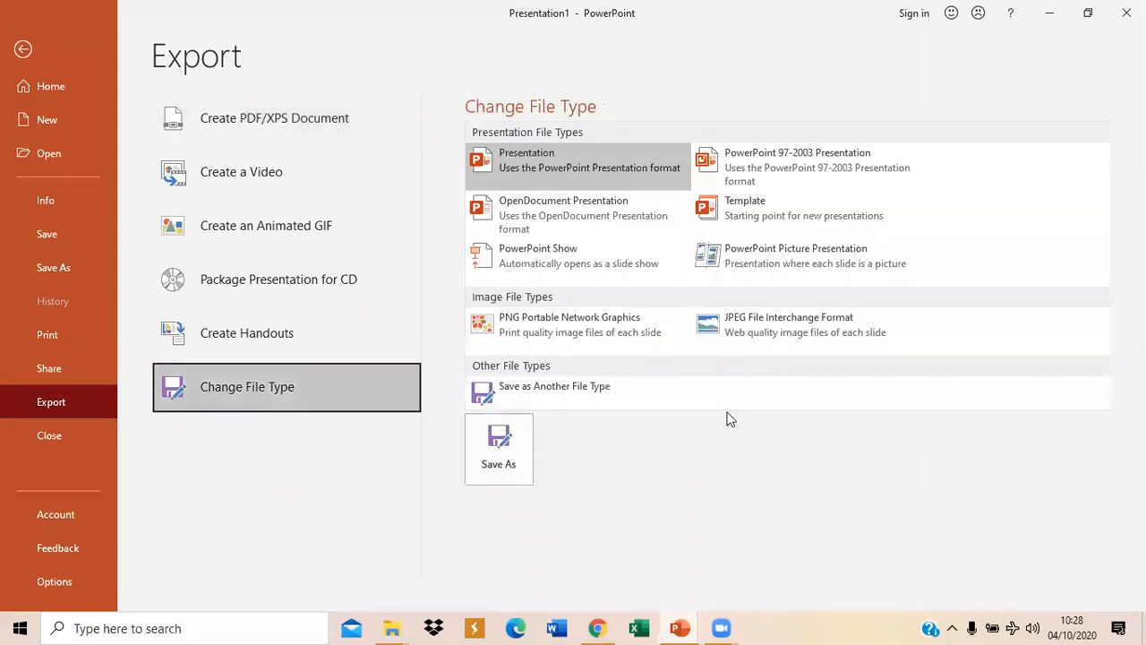
left_click(783, 332)
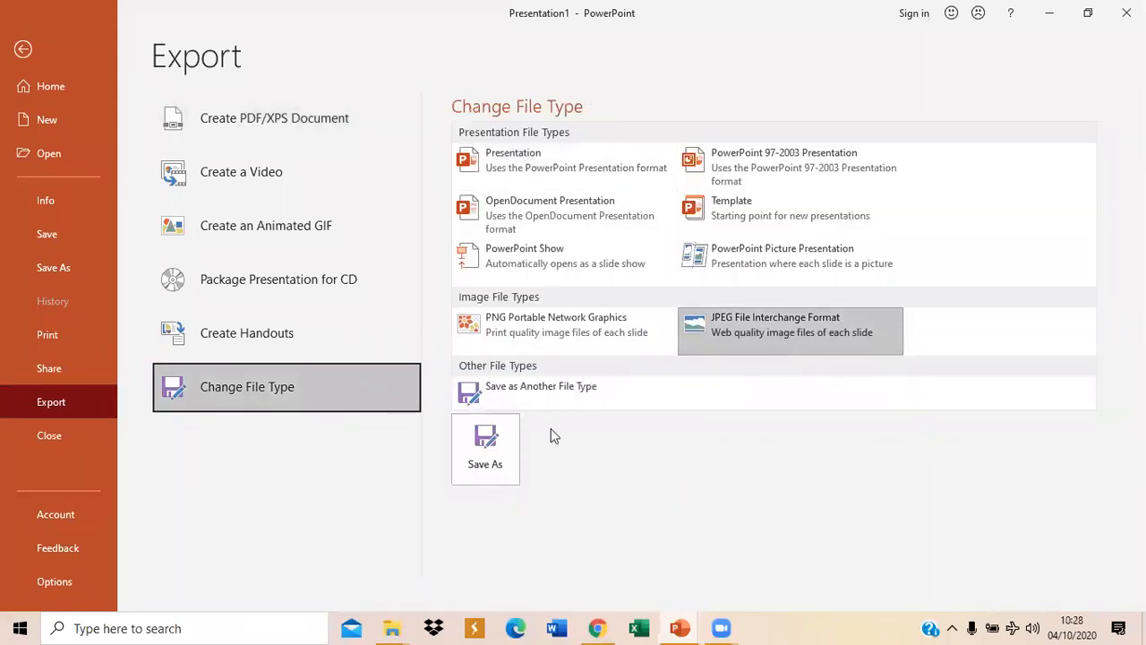
left_click(501, 466)
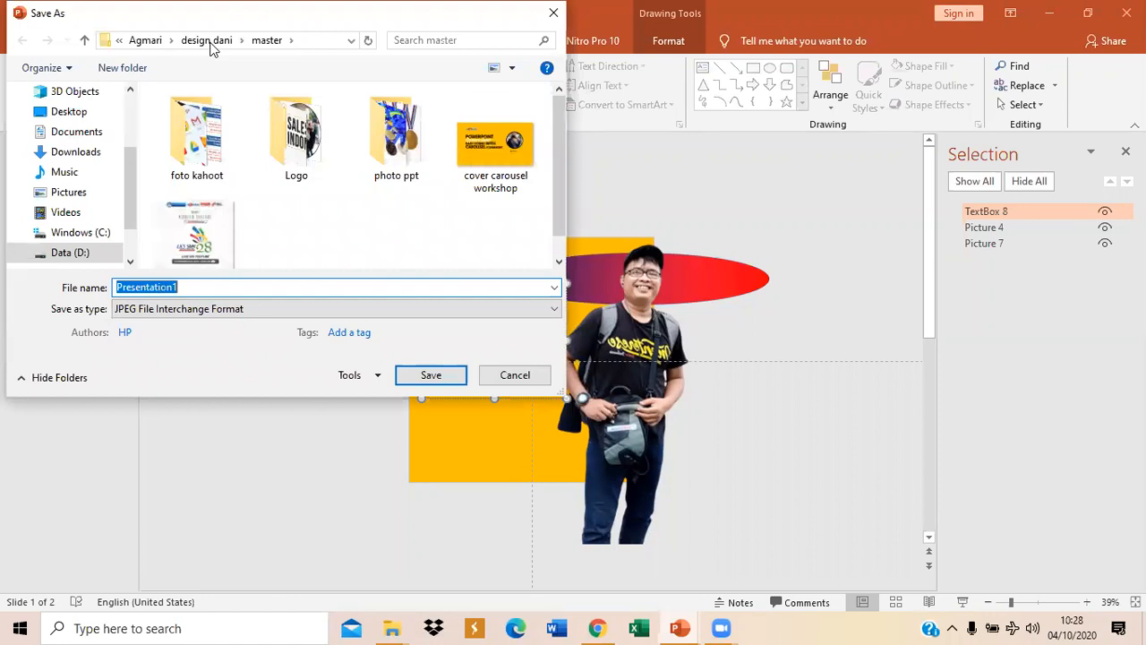
Step: Export just the current slide as a JPEG named "contoh workshop" in the parent folder of master
left_click(210, 43)
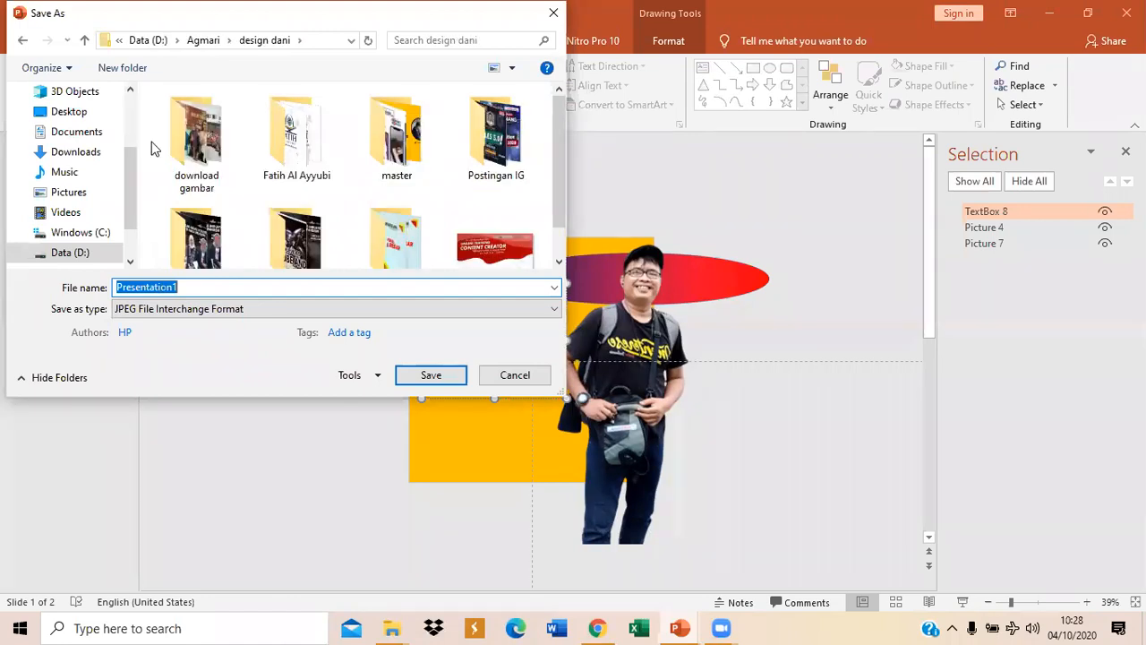
type("contoh")
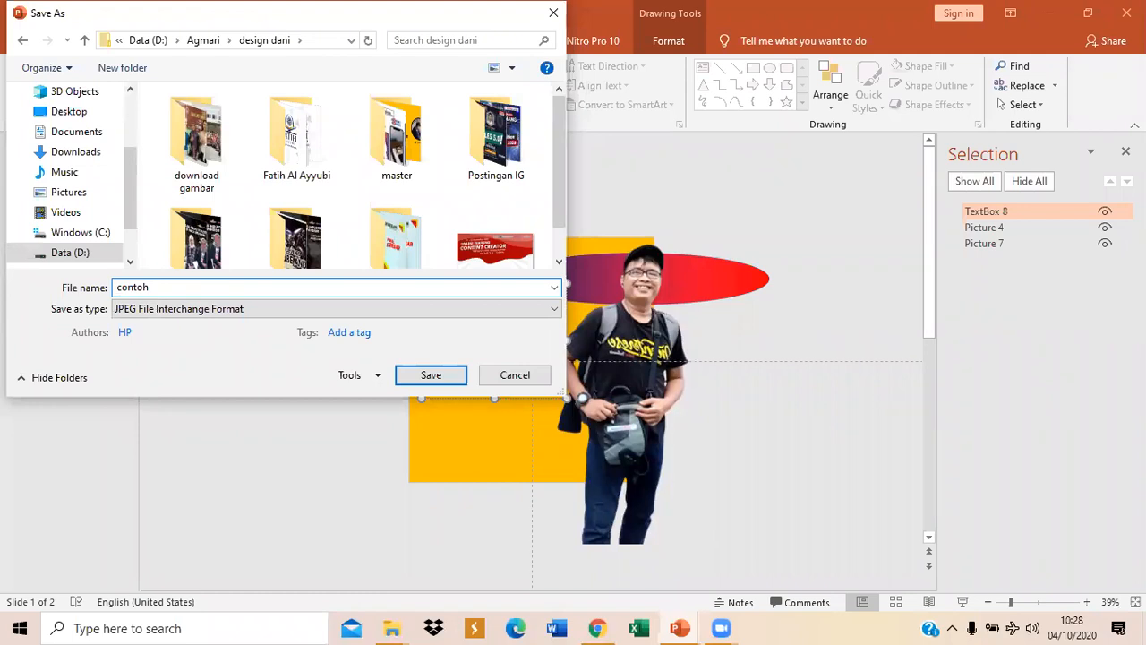
type(" workshop")
left_click(431, 376)
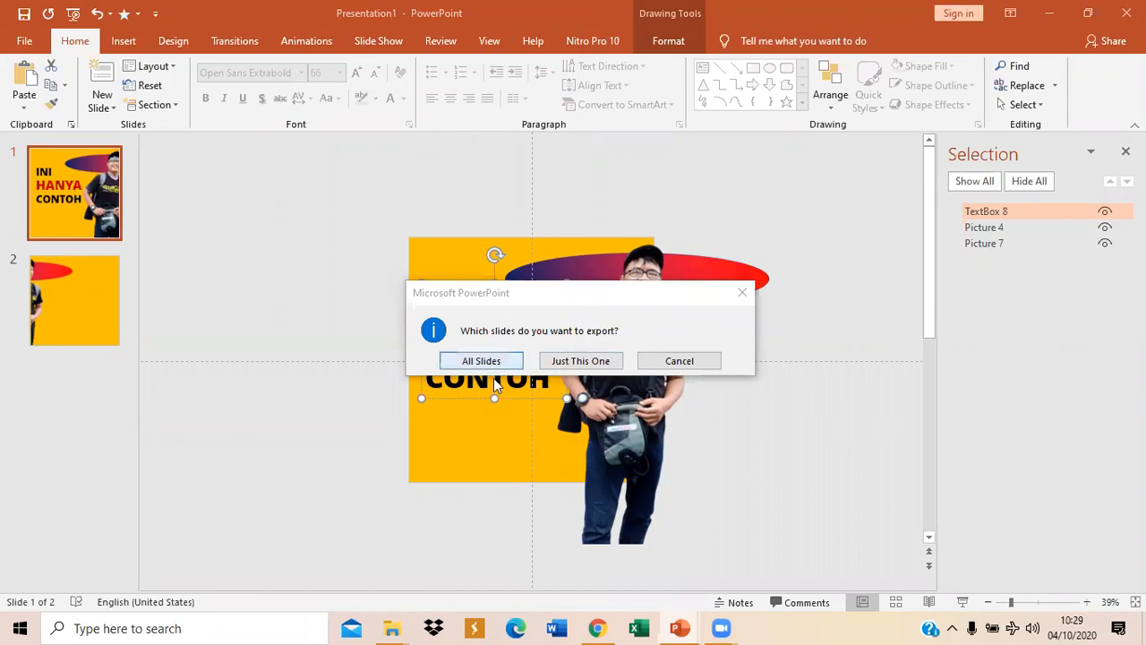
left_click(581, 360)
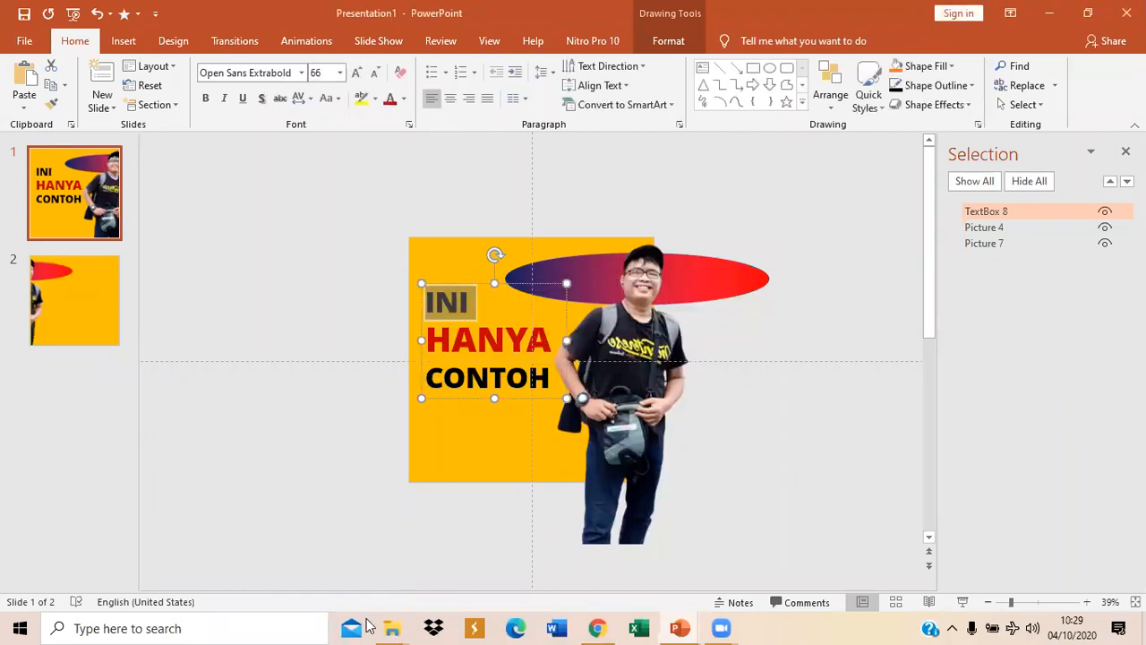
Step: Switch to File Explorer, go to the parent folder of master and examine the "contoh workshop" image's dimensions and resolution
mouse_move(387, 627)
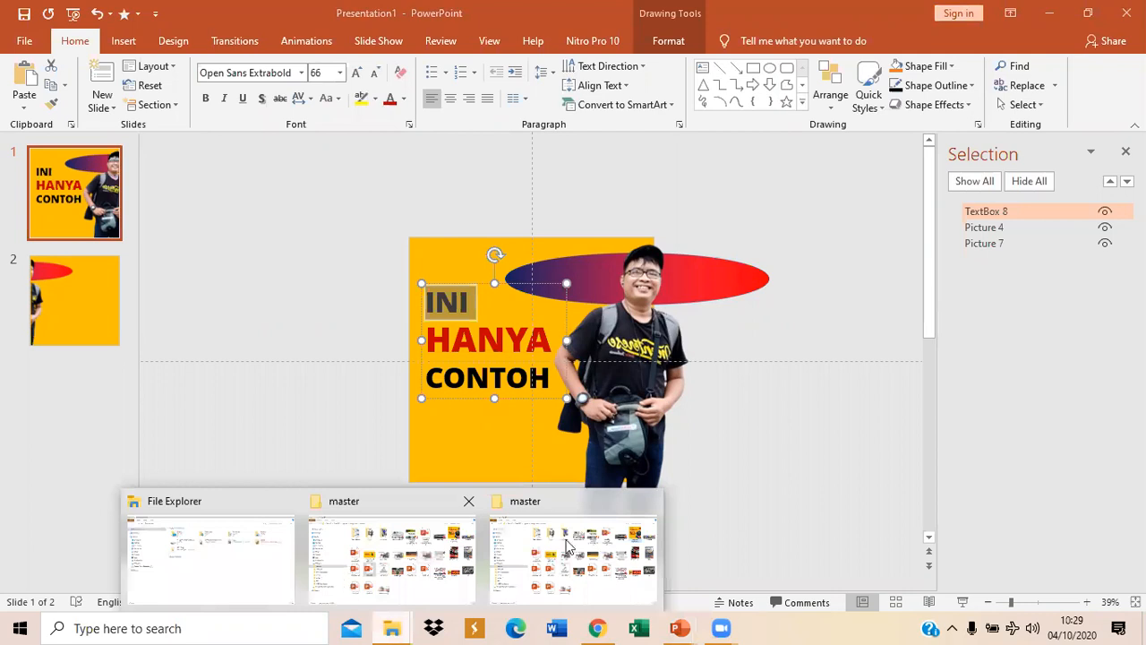
left_click(535, 558)
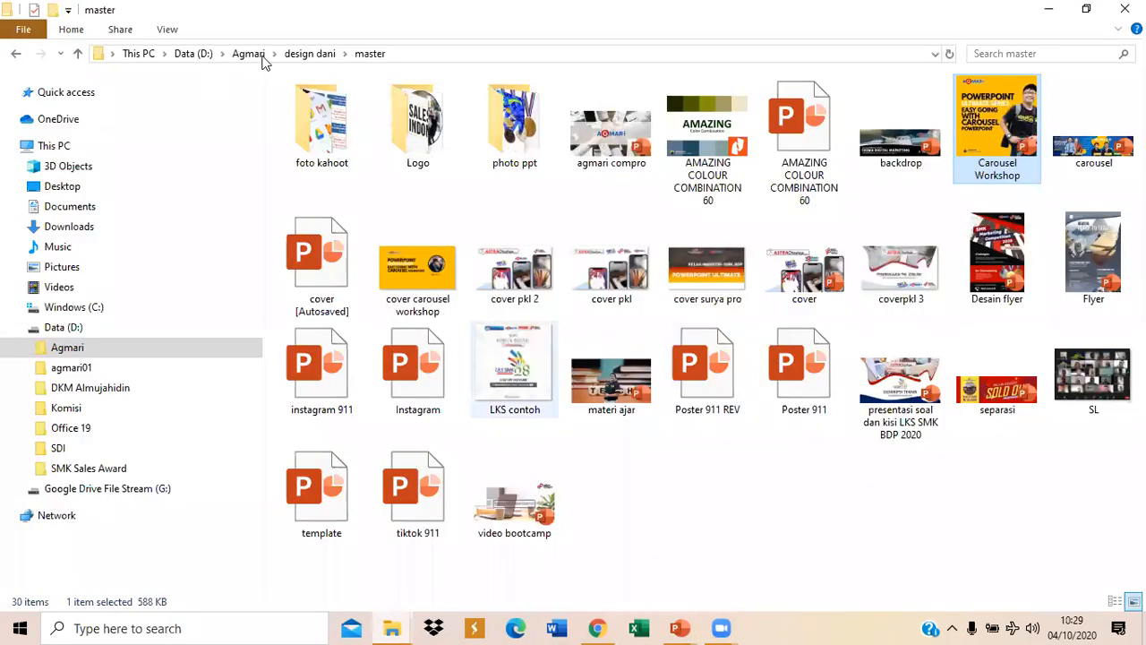
left_click(305, 57)
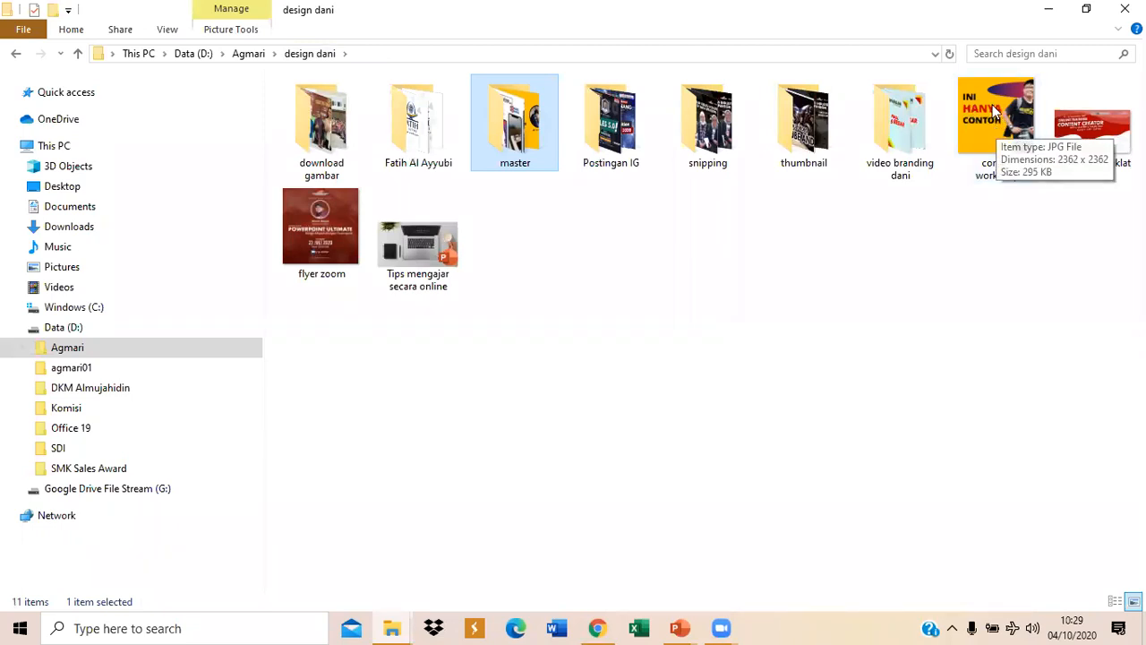
left_click(991, 107)
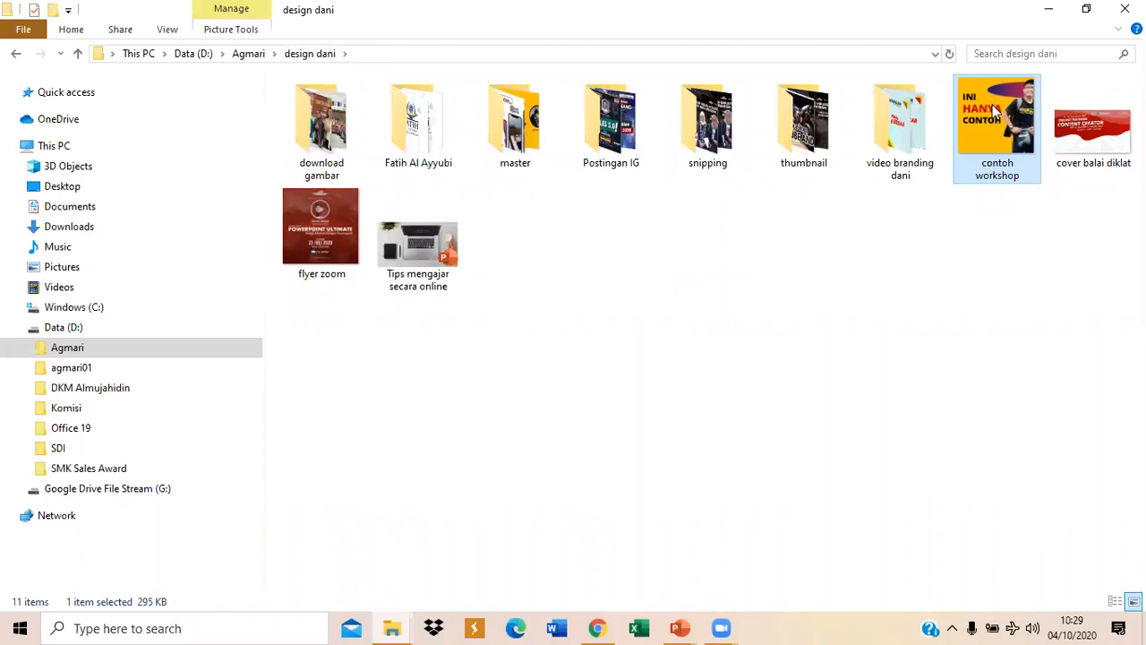
right_click(994, 108)
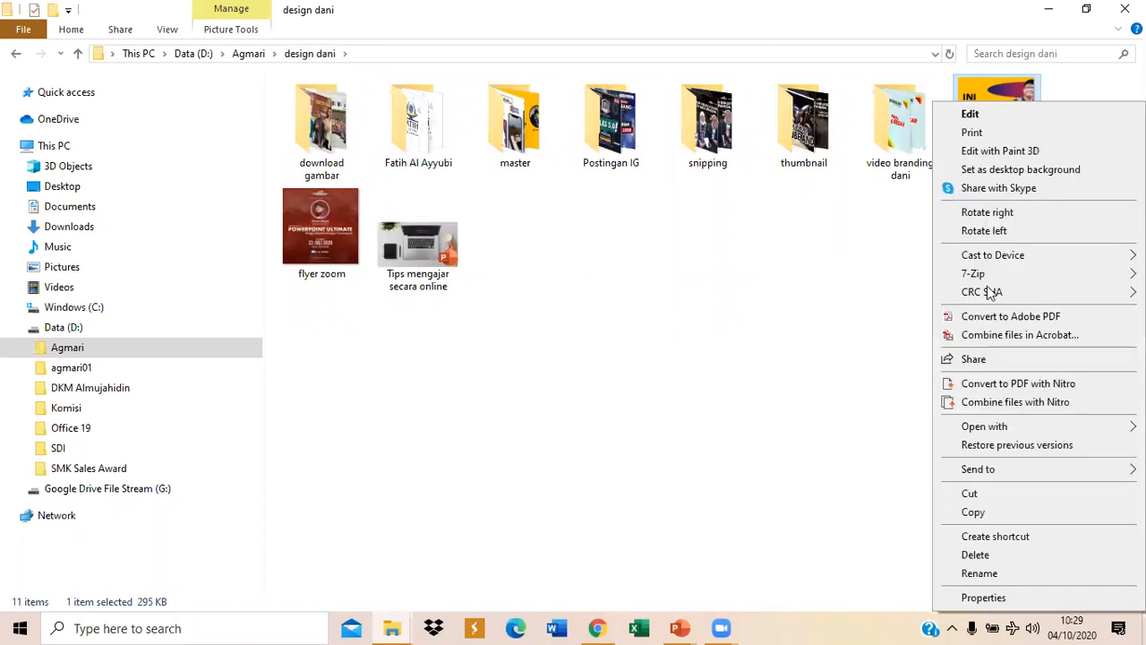
left_click(986, 598)
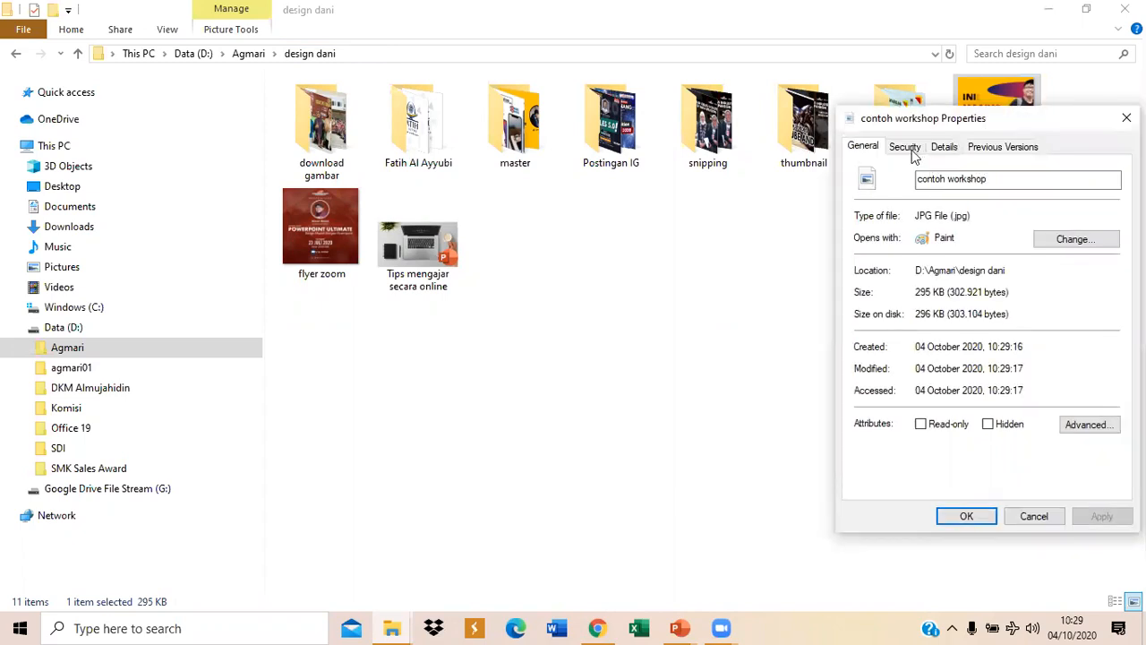
left_click(947, 149)
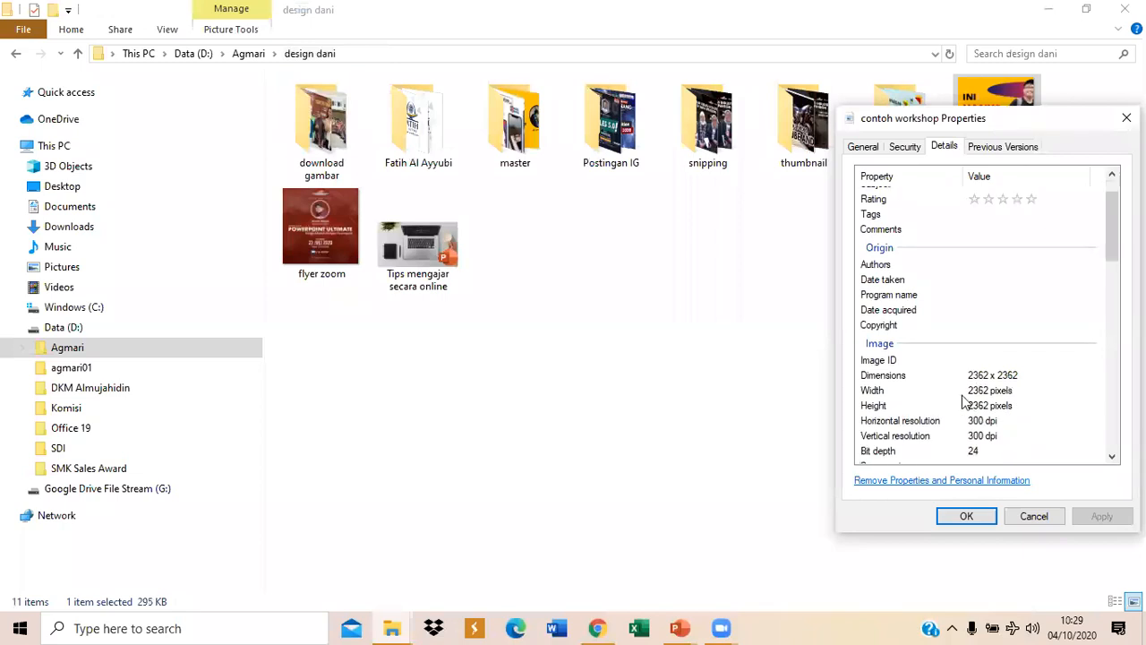
scroll(967, 398, "down", 1)
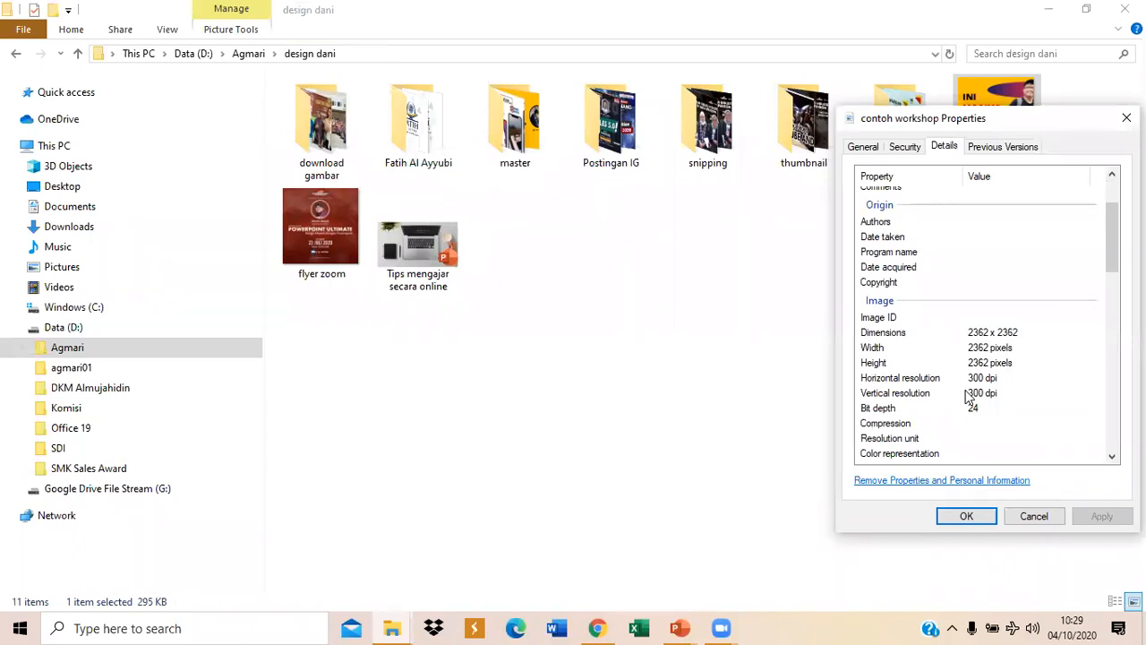
left_click(548, 347)
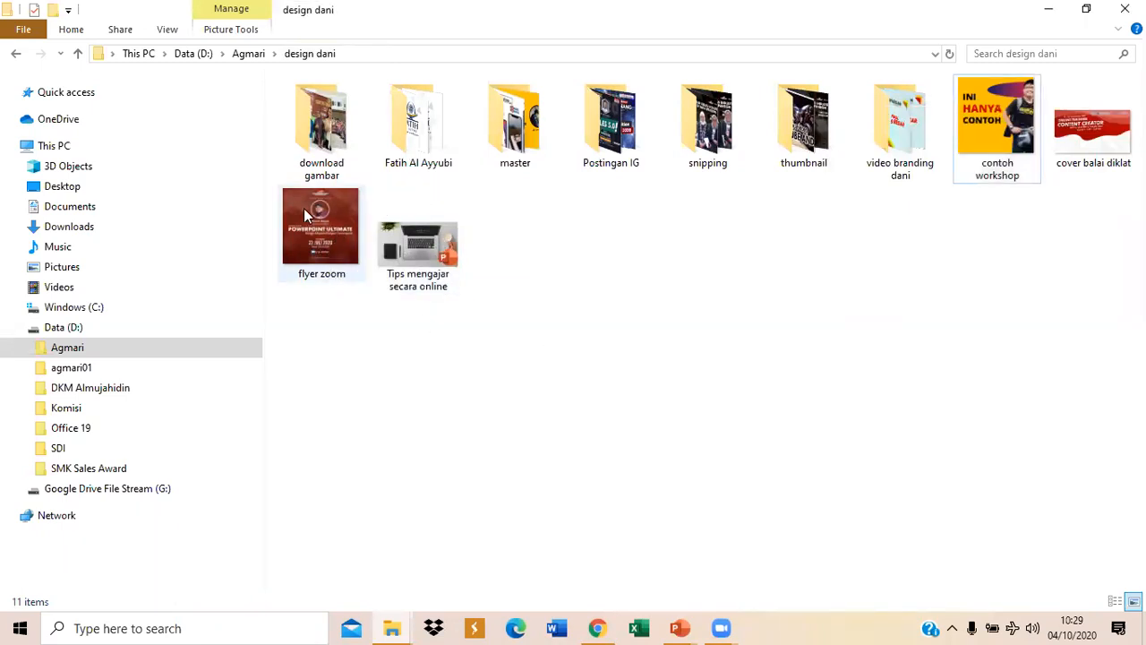
Step: Examine the detailed file properties of the "flyer zoom" image, including its dimensions, for comparison
left_click(323, 240)
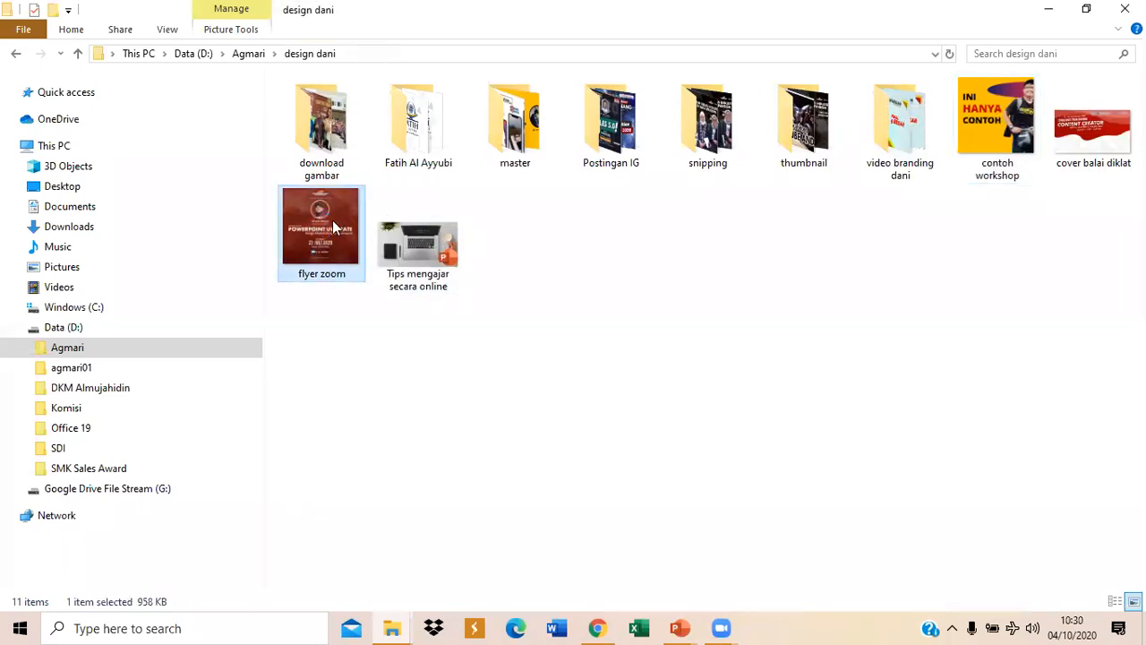
right_click(332, 220)
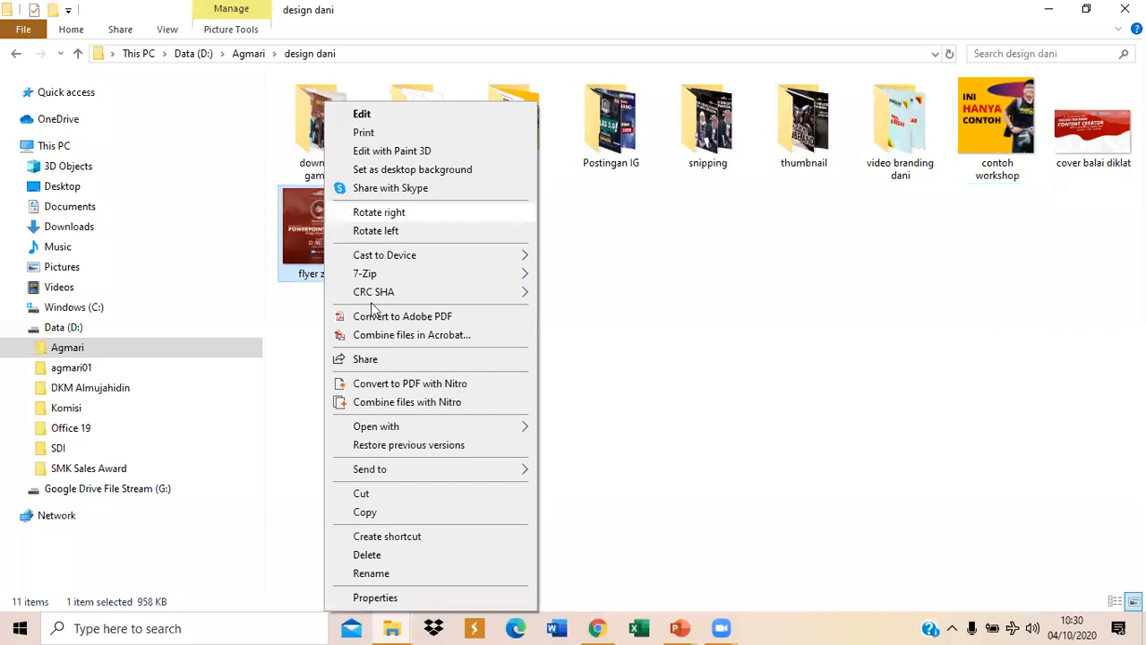
left_click(376, 597)
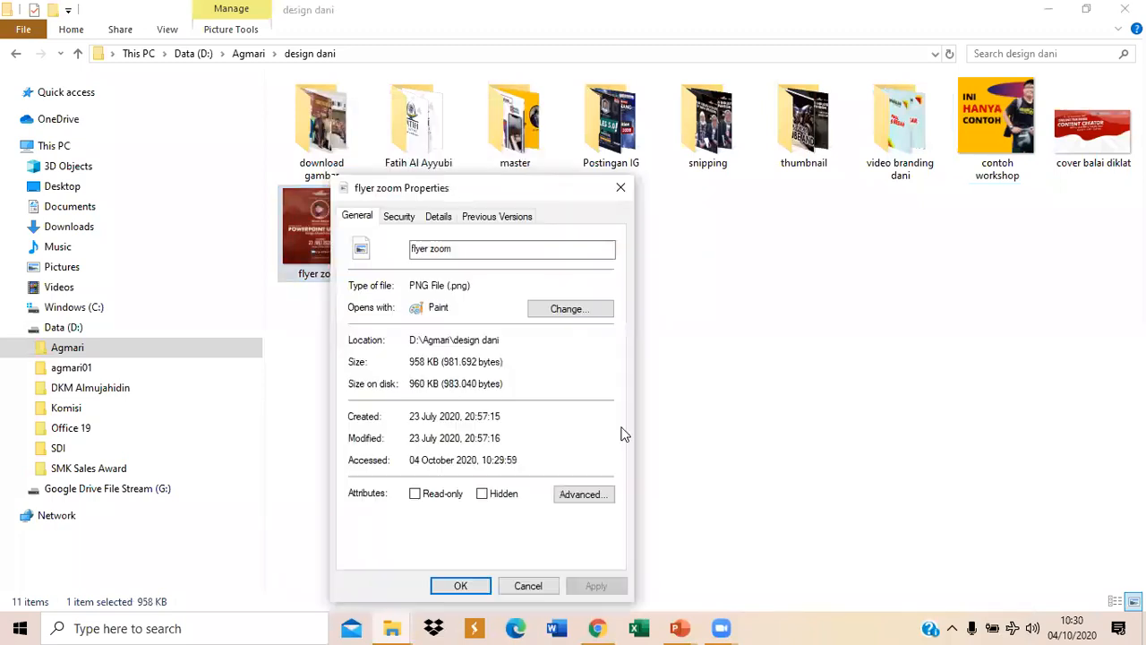
left_click(438, 219)
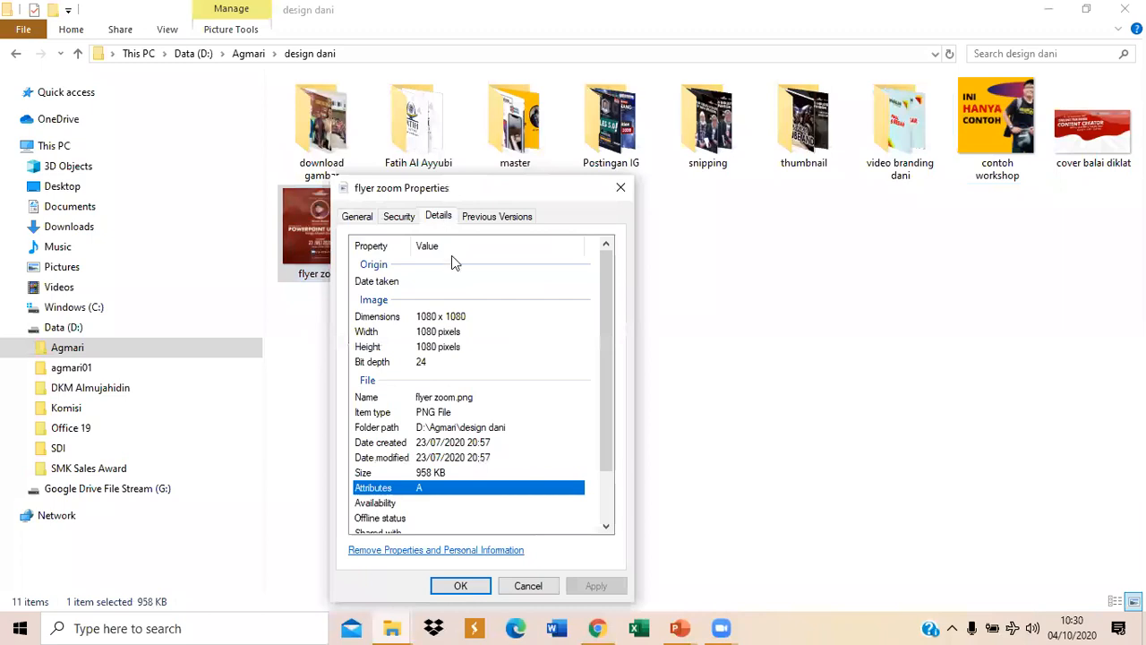
scroll(508, 347, "down", 2)
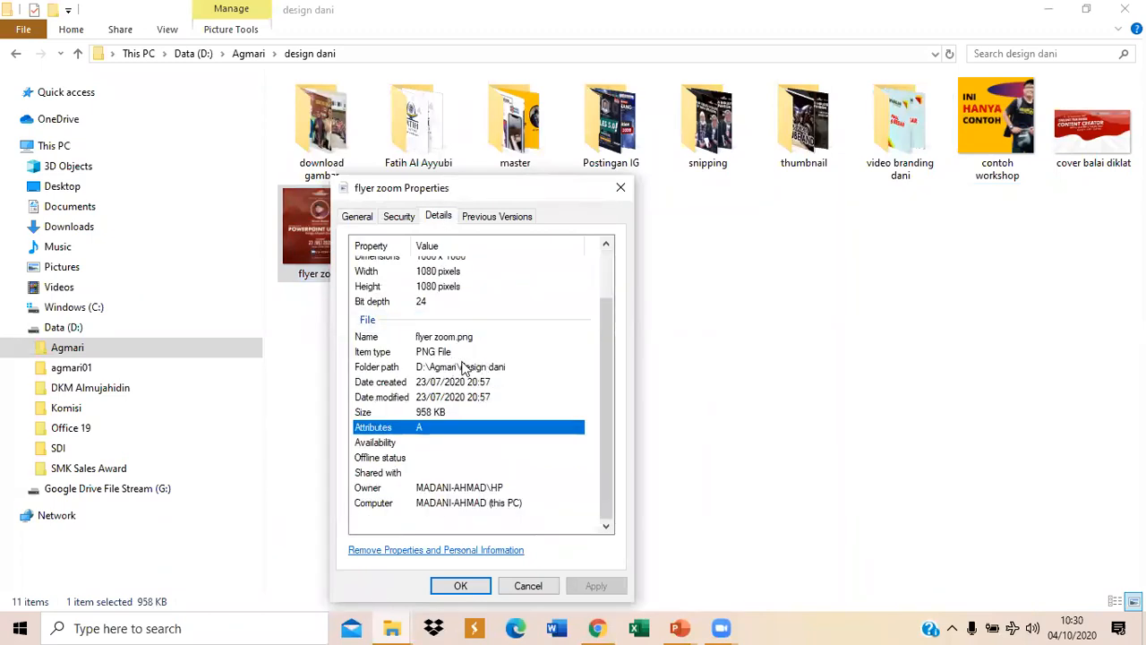
scroll(511, 313, "up", 2)
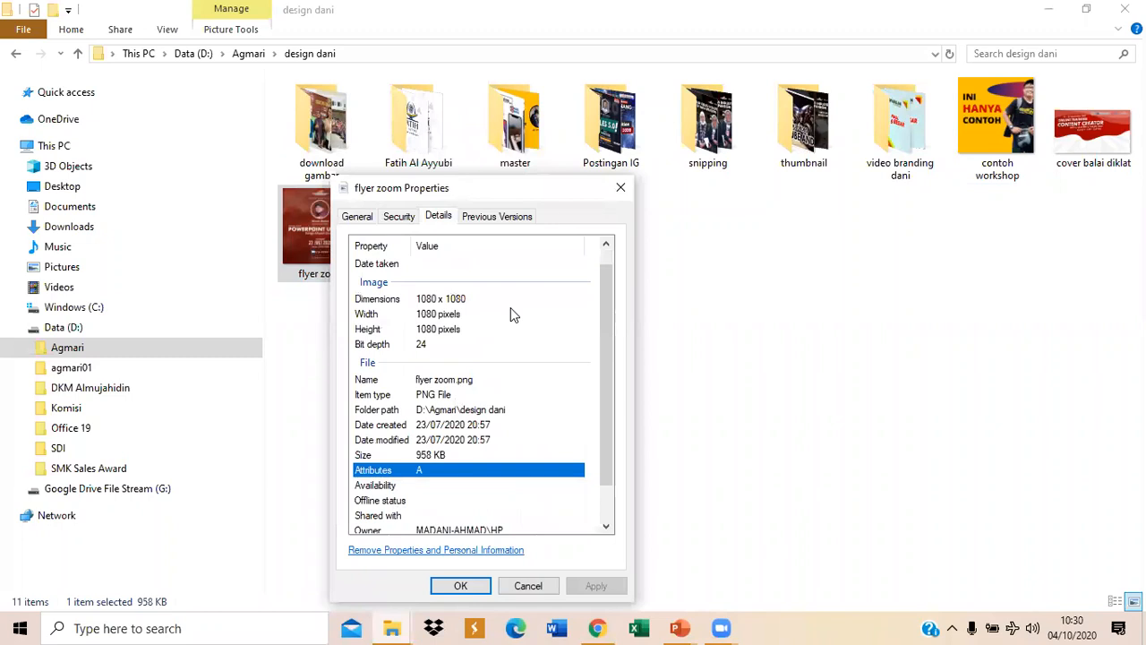
Step: View the "flyer zoom" image at full size in Paint for comparison and close it
left_click(315, 222)
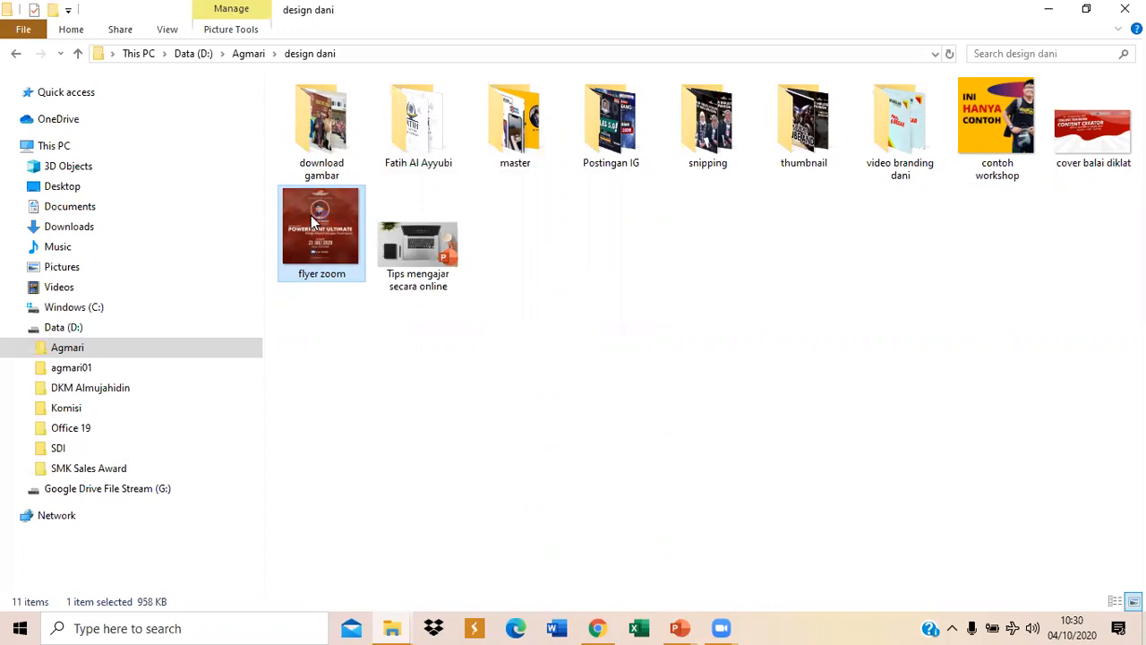
double_click(316, 222)
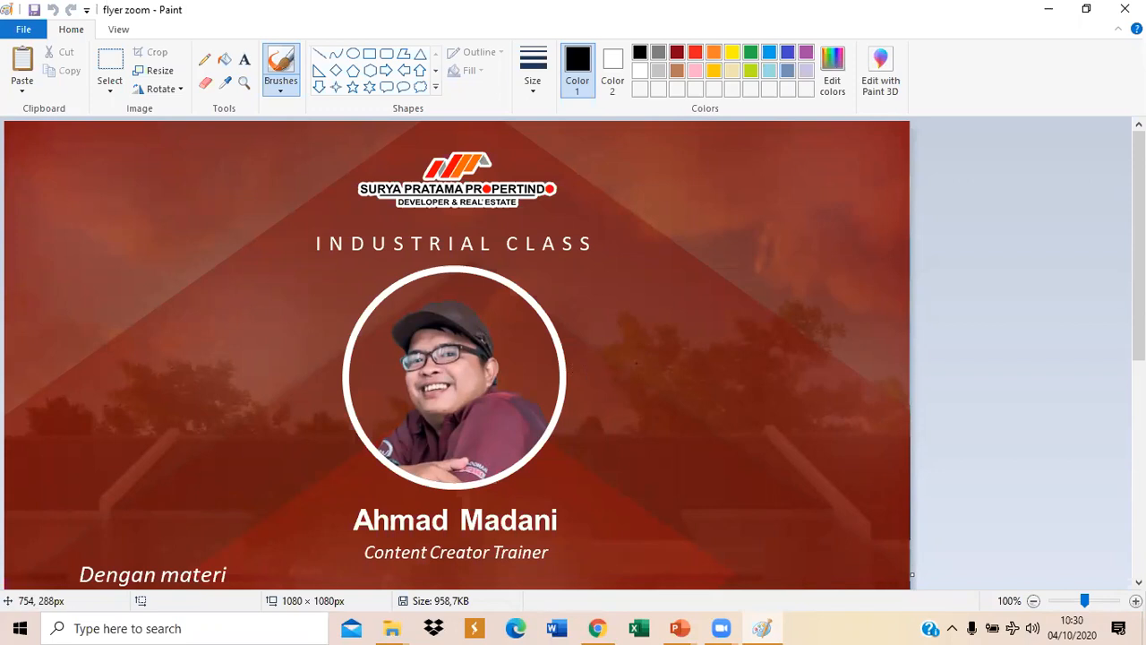
left_click(1125, 9)
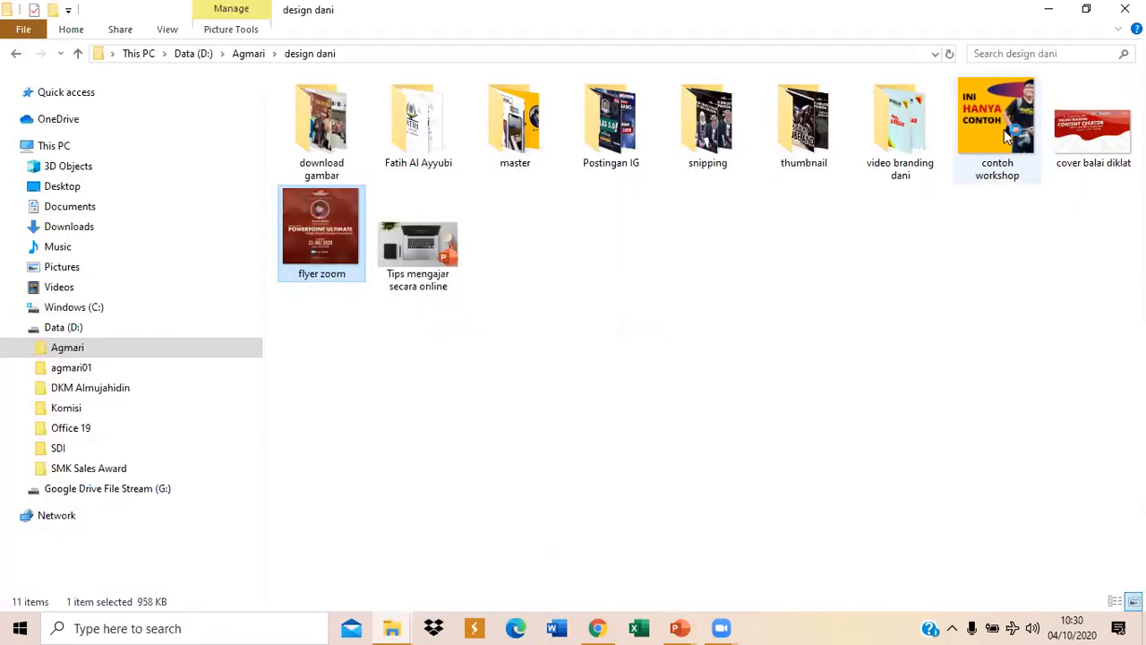
Step: Open the "contoh workshop" image in Paint, inspect its sharpness at 50%, 25% and 100% zoom, and close it
double_click(1007, 135)
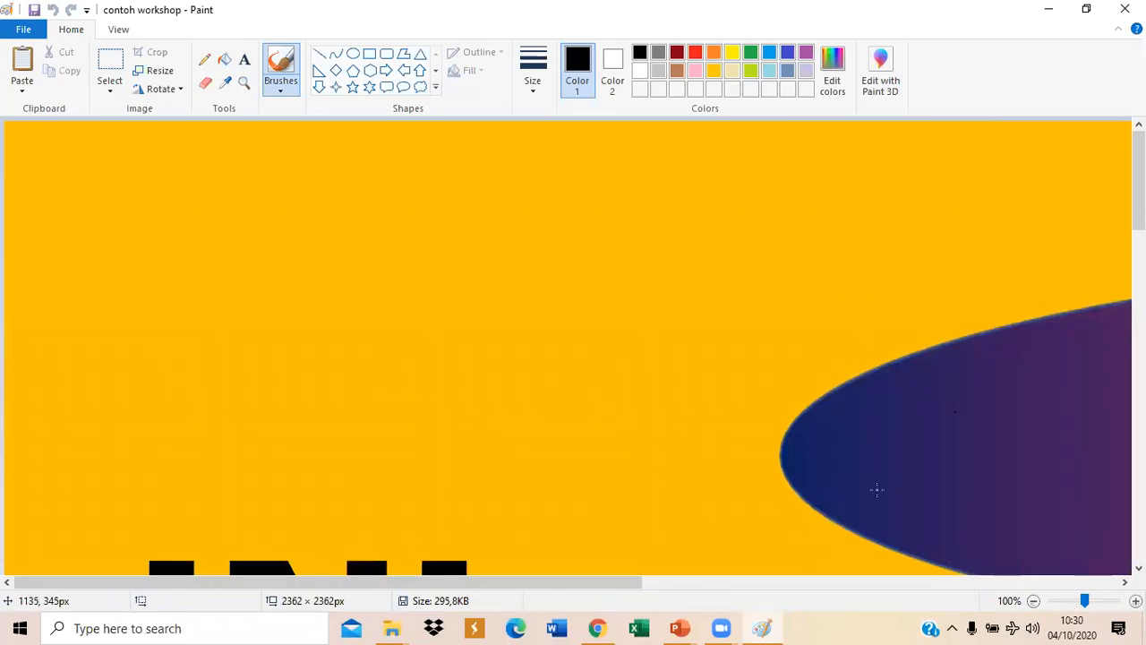
scroll(675, 598, "right", 5)
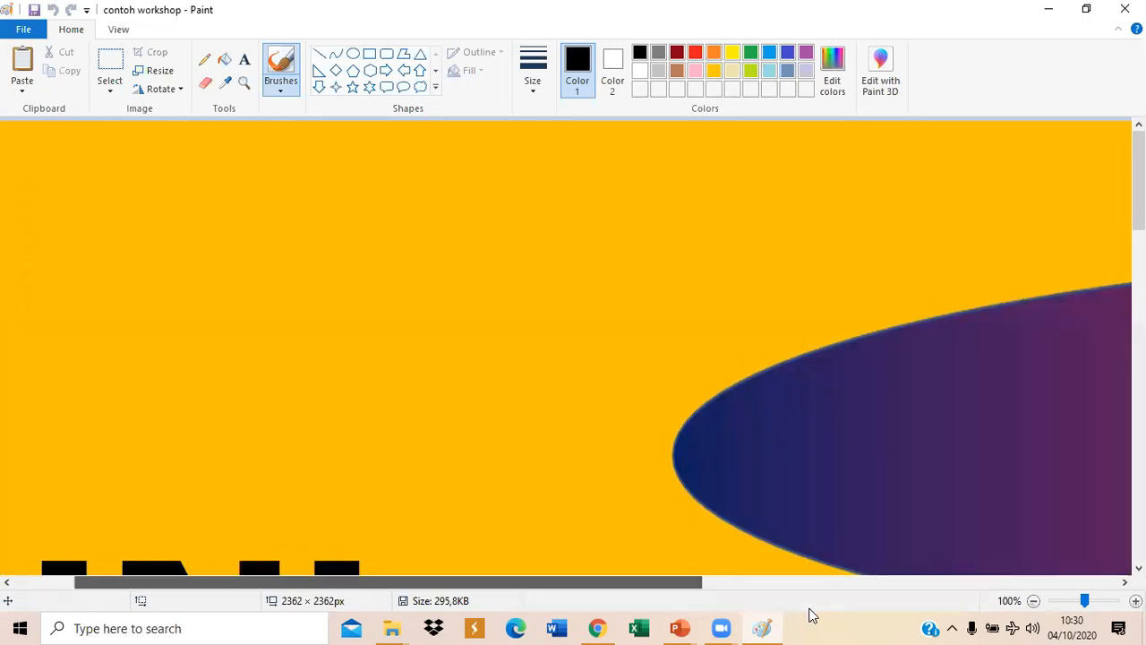
left_click(1067, 603)
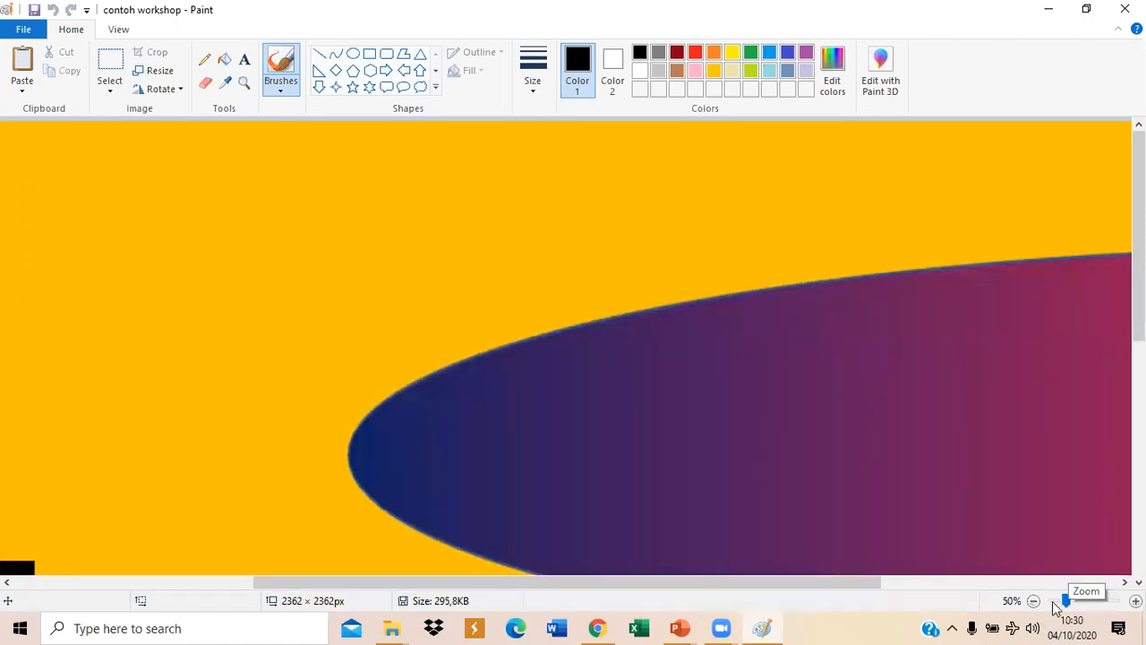
left_click(1057, 604)
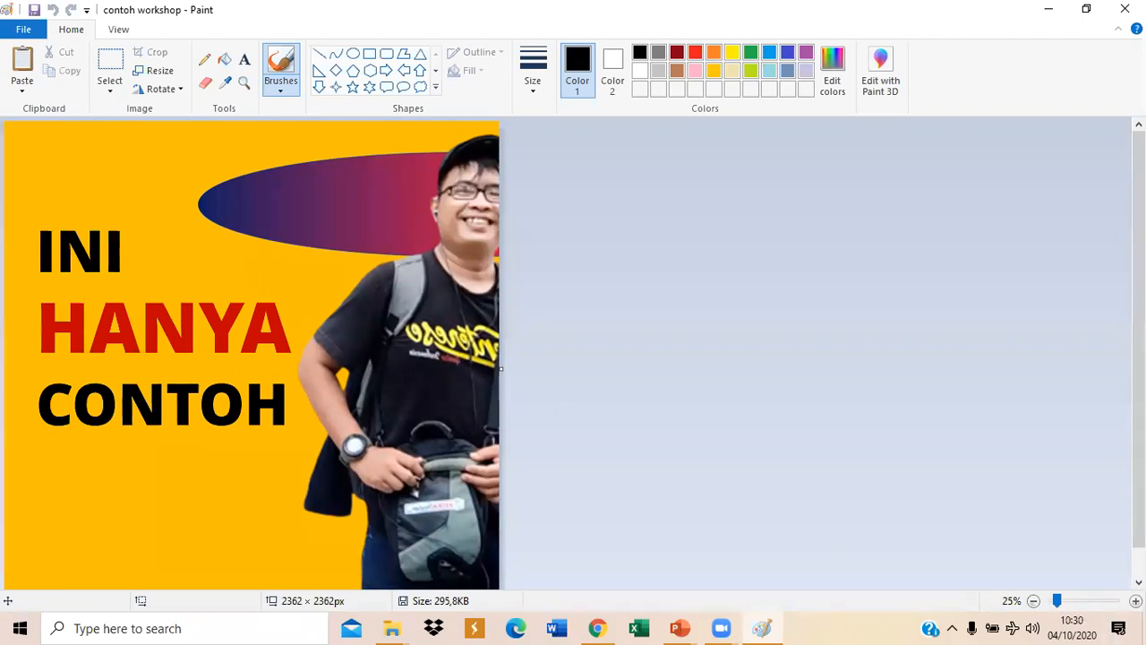
left_click(1085, 603)
left_click(1085, 603)
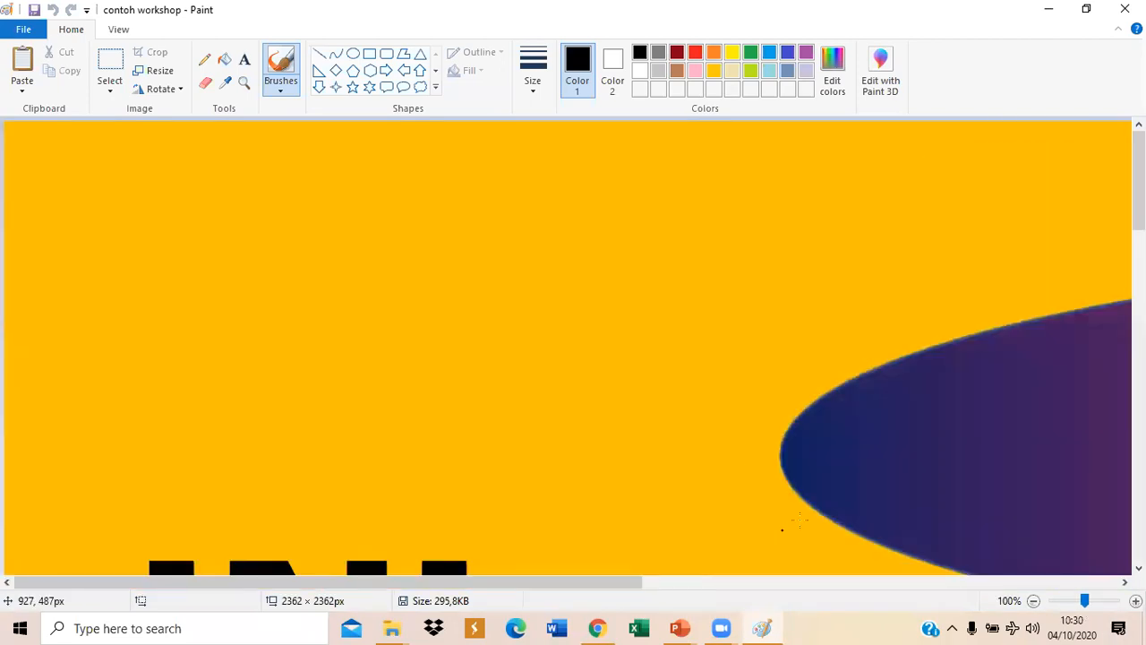
scroll(800, 519, "down", 3)
scroll(392, 318, "down", 10)
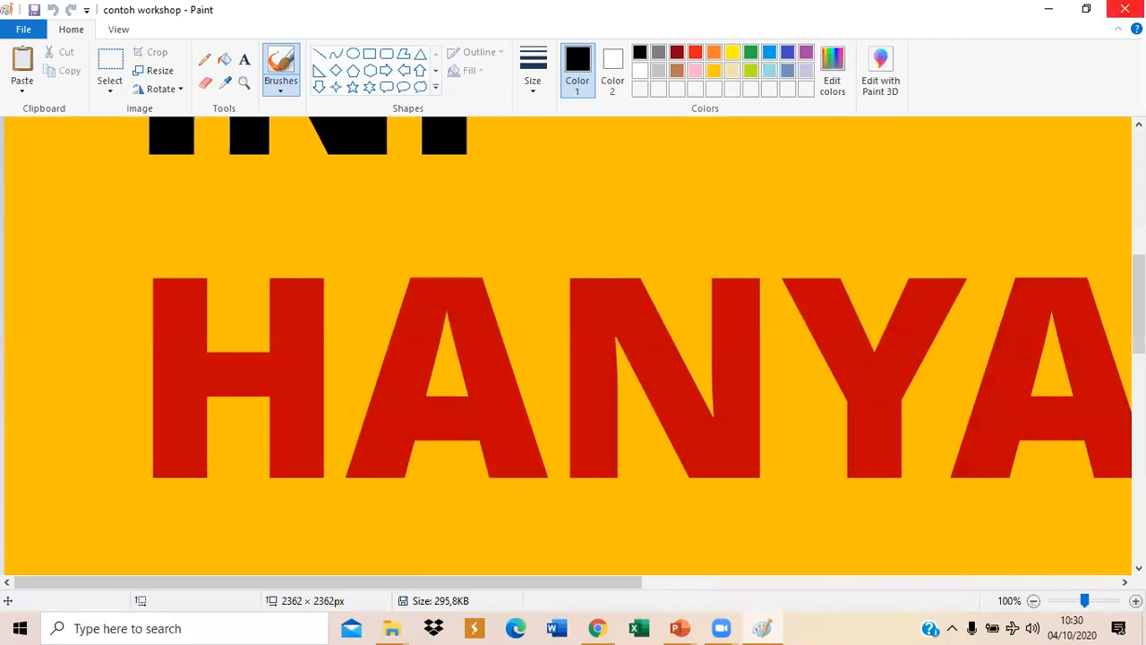
left_click(1125, 8)
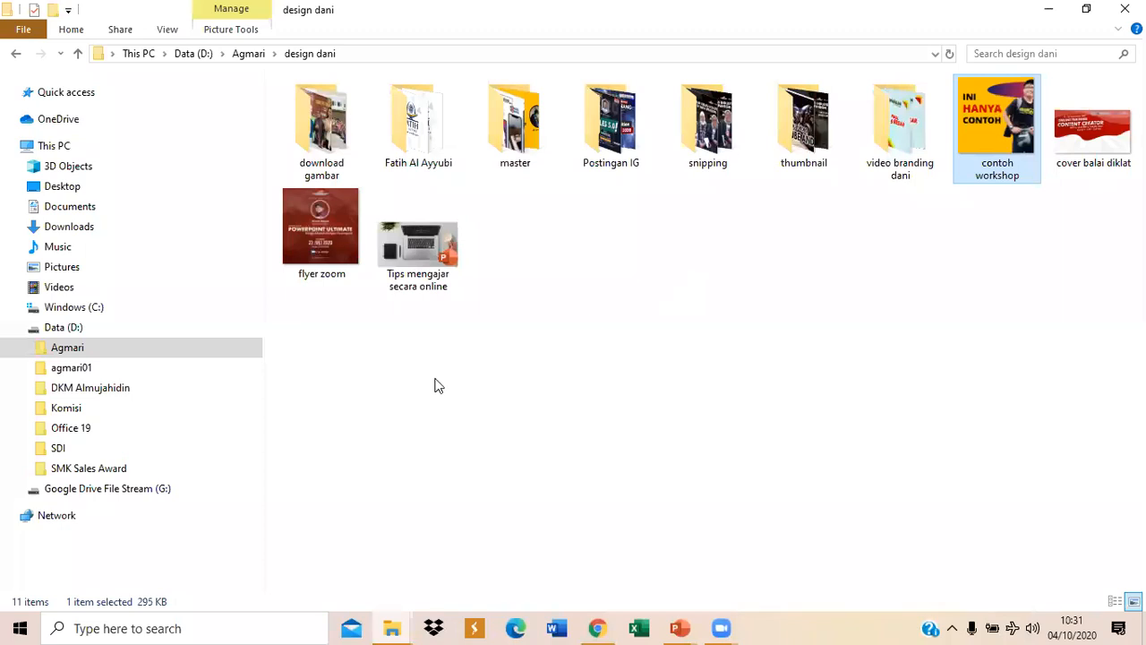
Step: Switch to Presentation1 in PowerPoint and duplicate slide 2
left_click(679, 628)
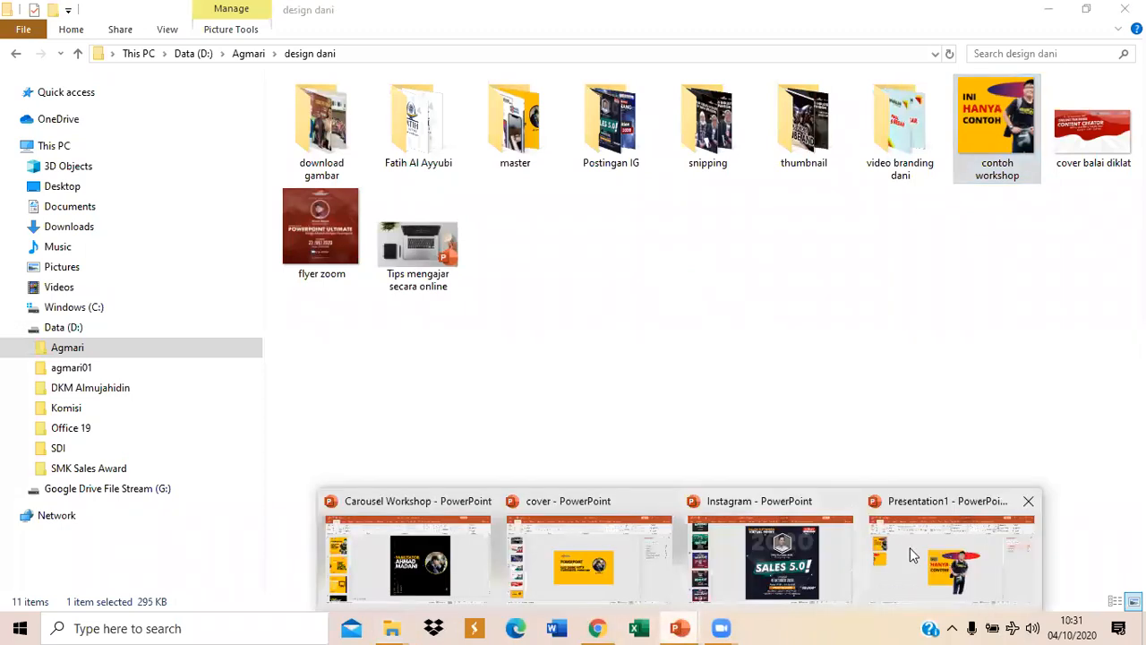
left_click(910, 547)
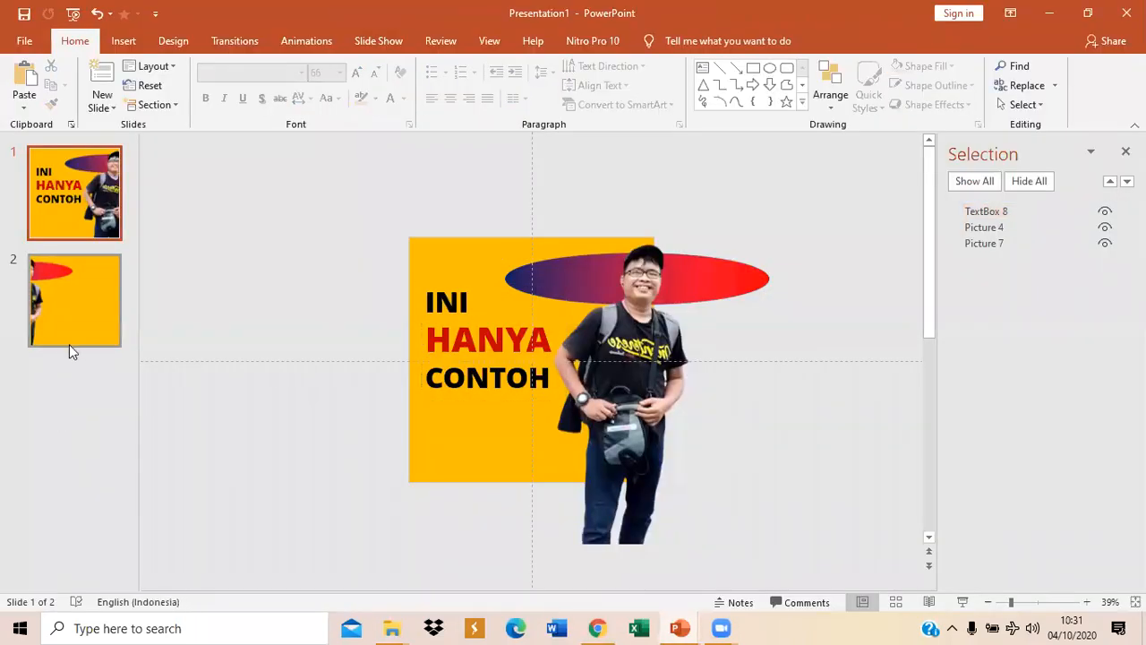
right_click(78, 321)
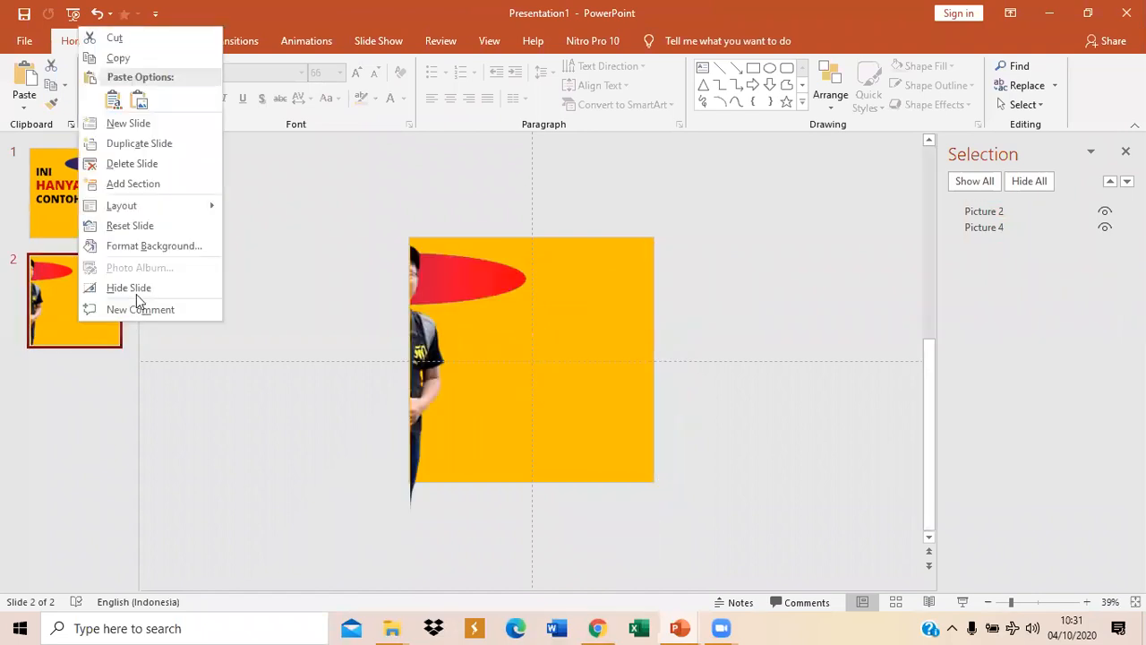
left_click(130, 147)
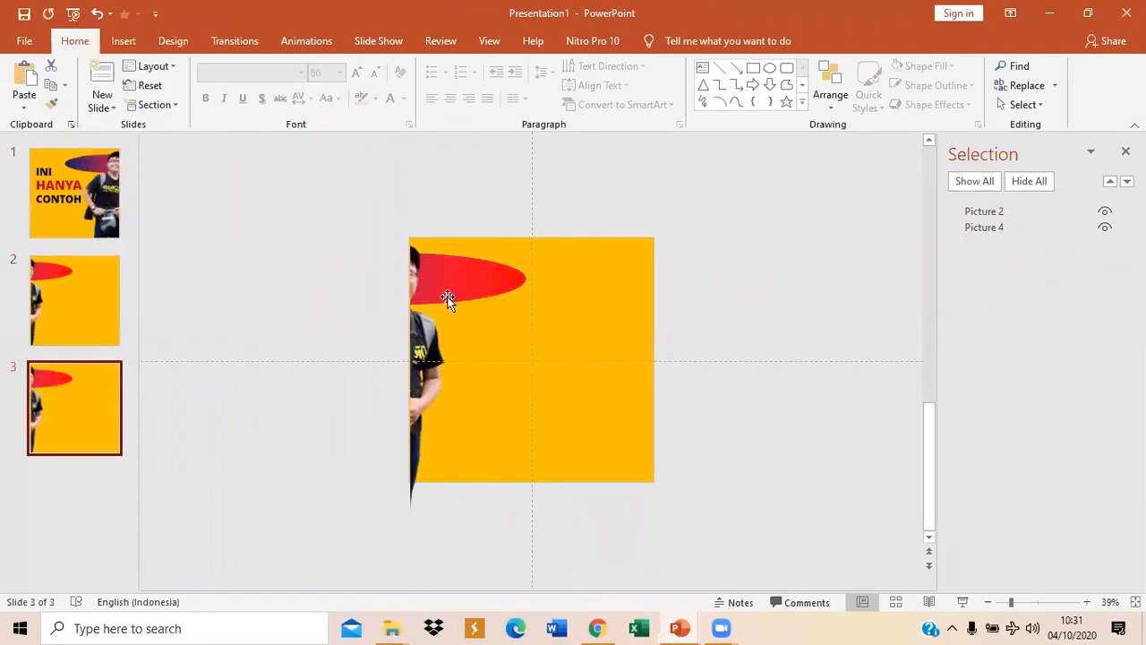
Step: Delete the red ellipse picture and the cropped picture of the man from slide 3
left_click(509, 273)
left_click(511, 273)
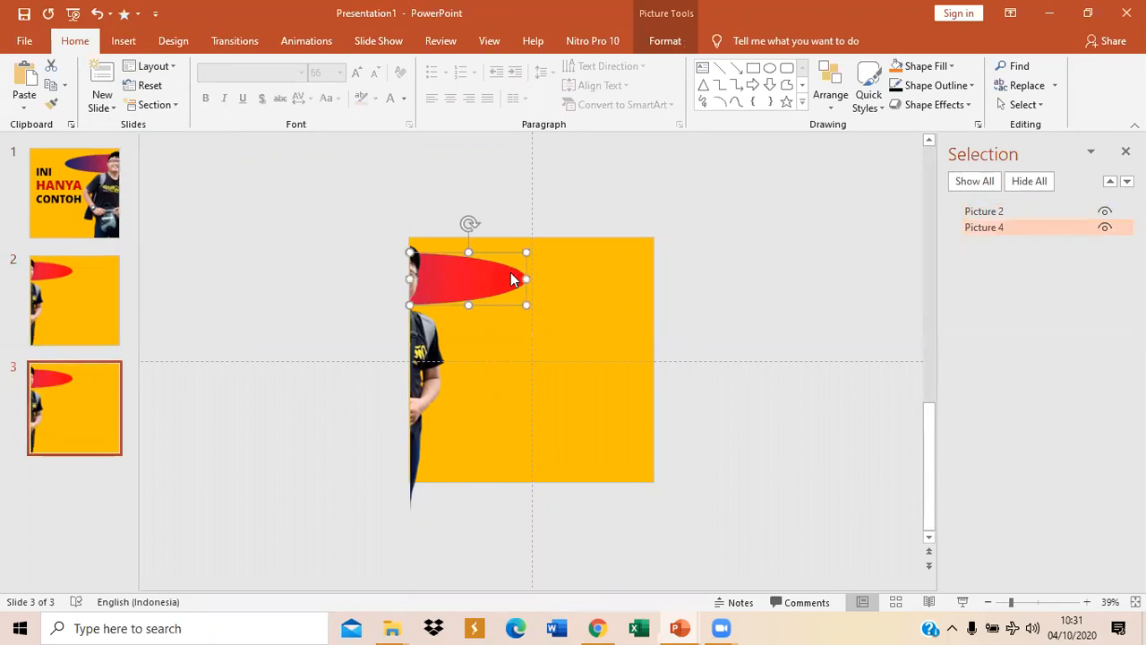
key("Delete")
left_click(419, 351)
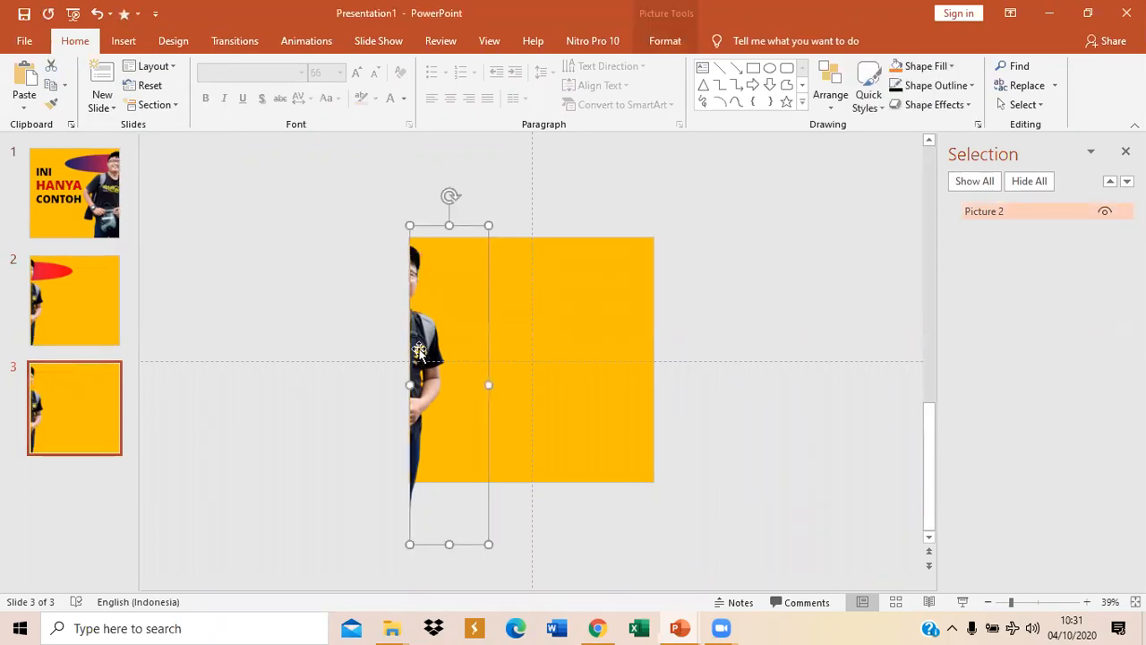
key("Delete")
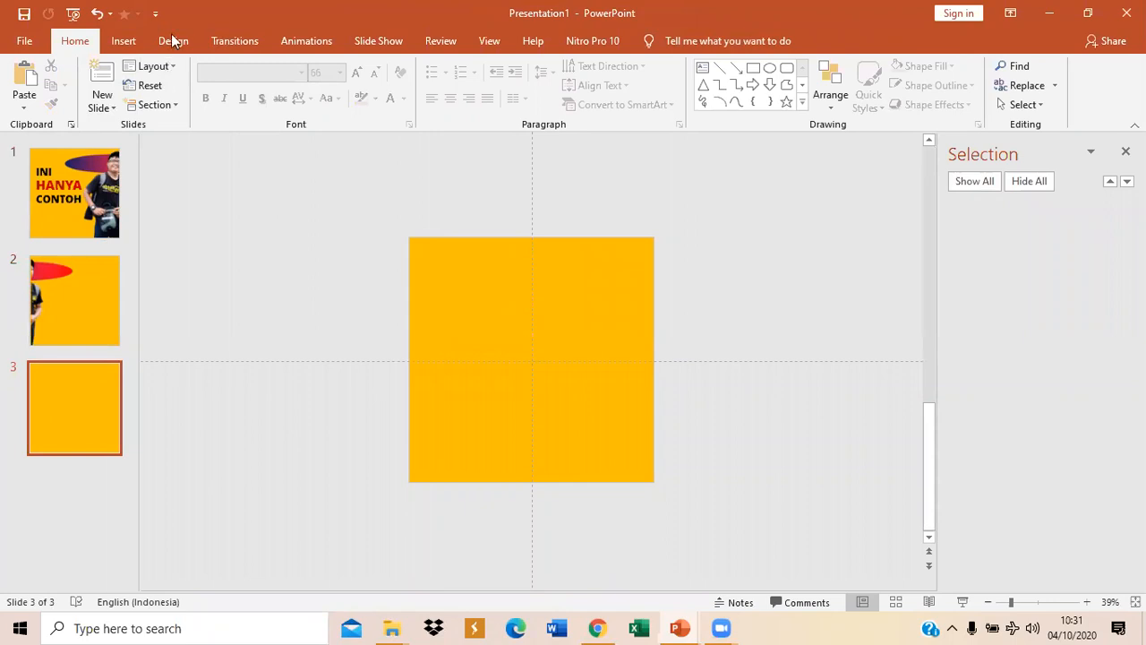
Step: Open the icon library for slide 3 and search it for "slide" and "home"
left_click(125, 42)
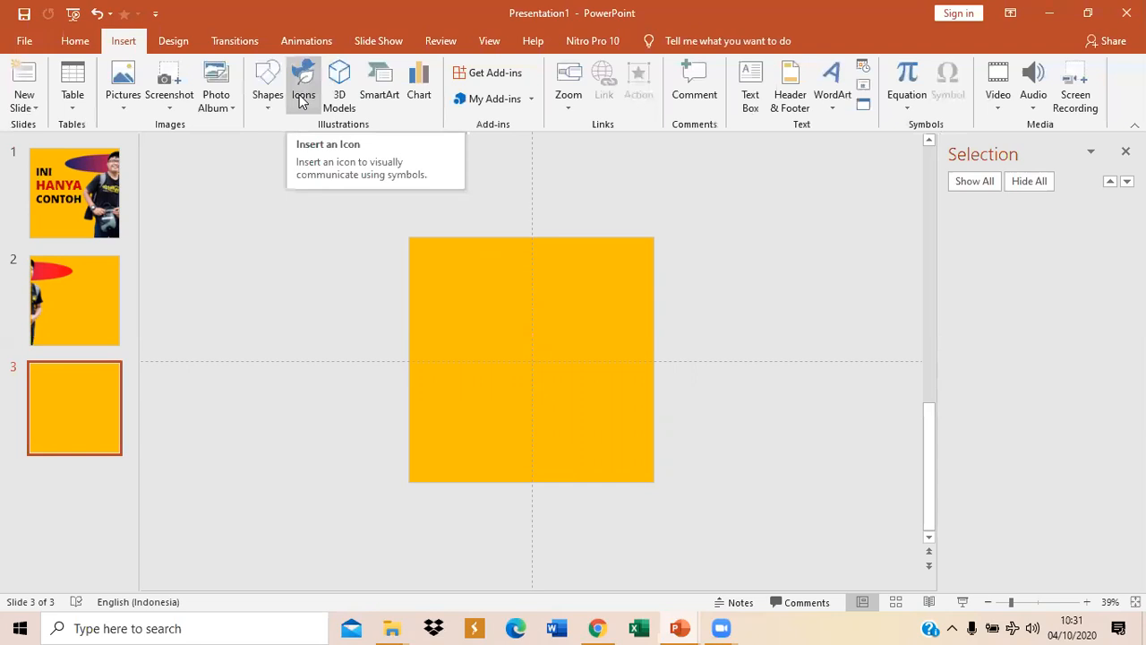
left_click(296, 96)
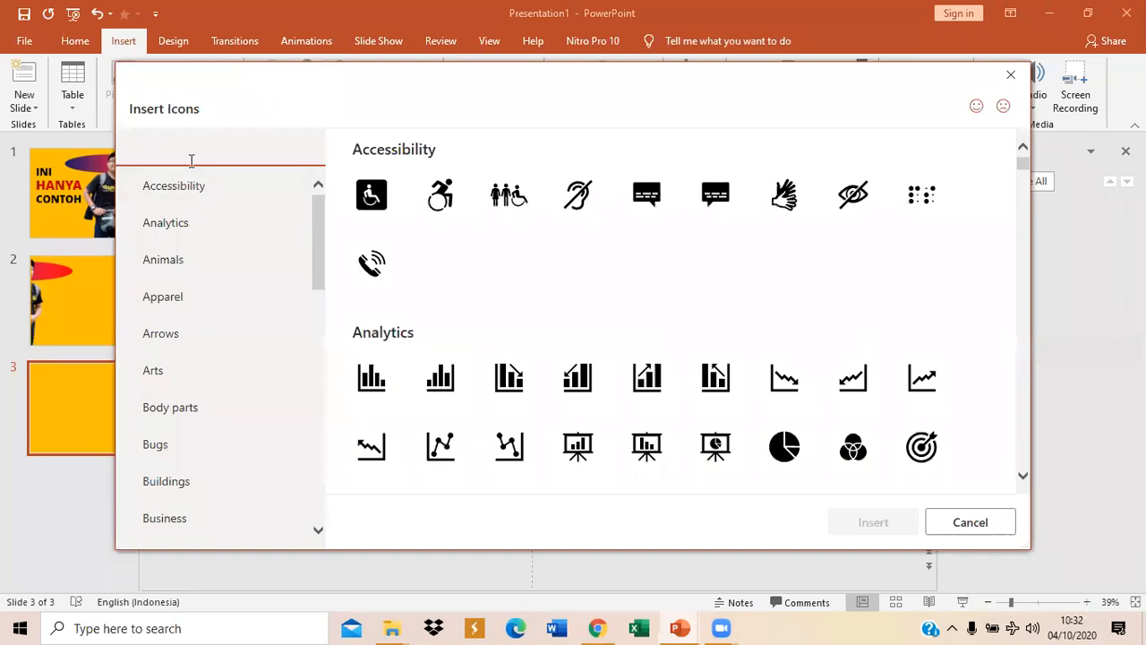
type("slide")
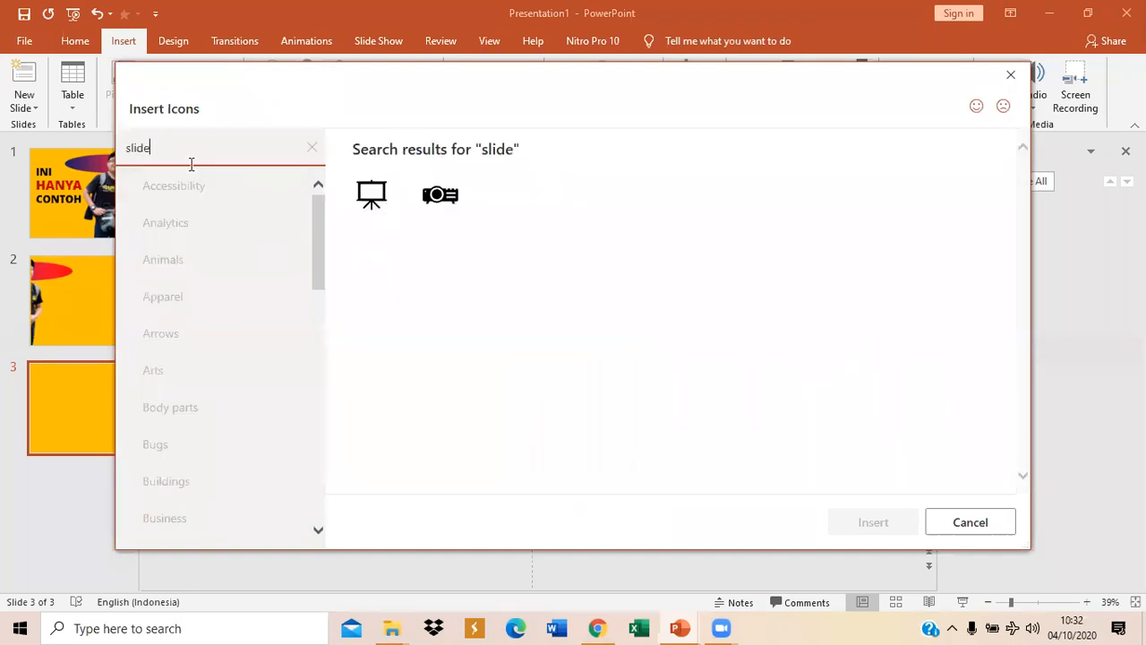
key("BackSpace")
key("BackSpace")
key("BackSpace")
key("BackSpace")
key("BackSpace")
type("home")
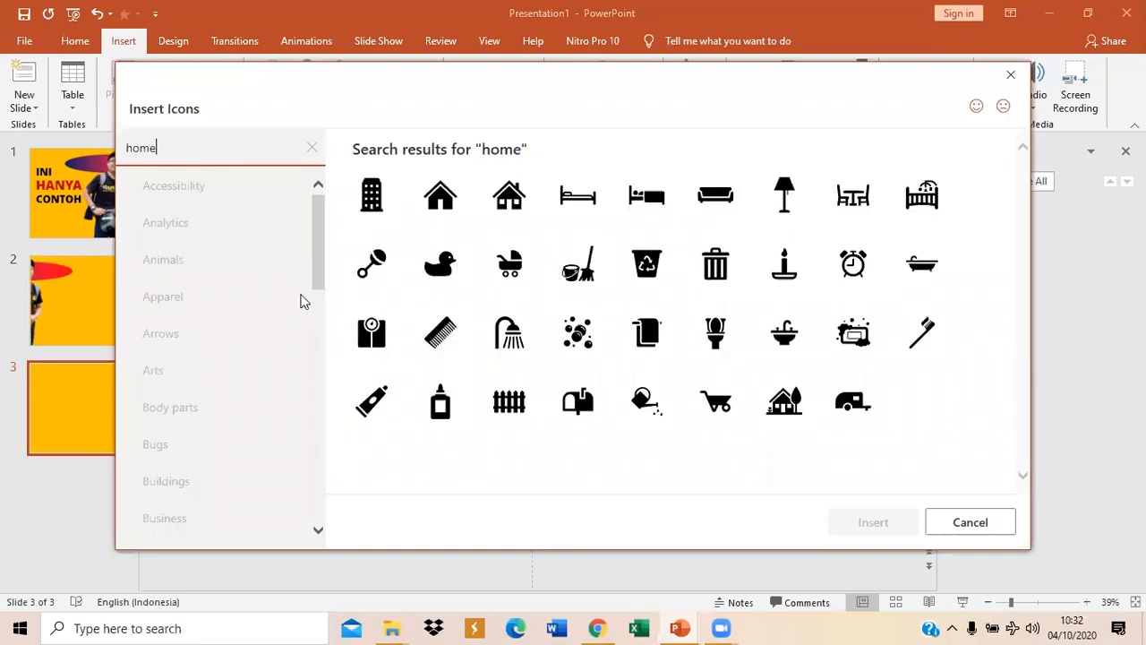
Step: Search the icon library for "car" and "phone", and close it without inserting an icon
key("BackSpace")
key("BackSpace")
key("BackSpace")
key("BackSpace")
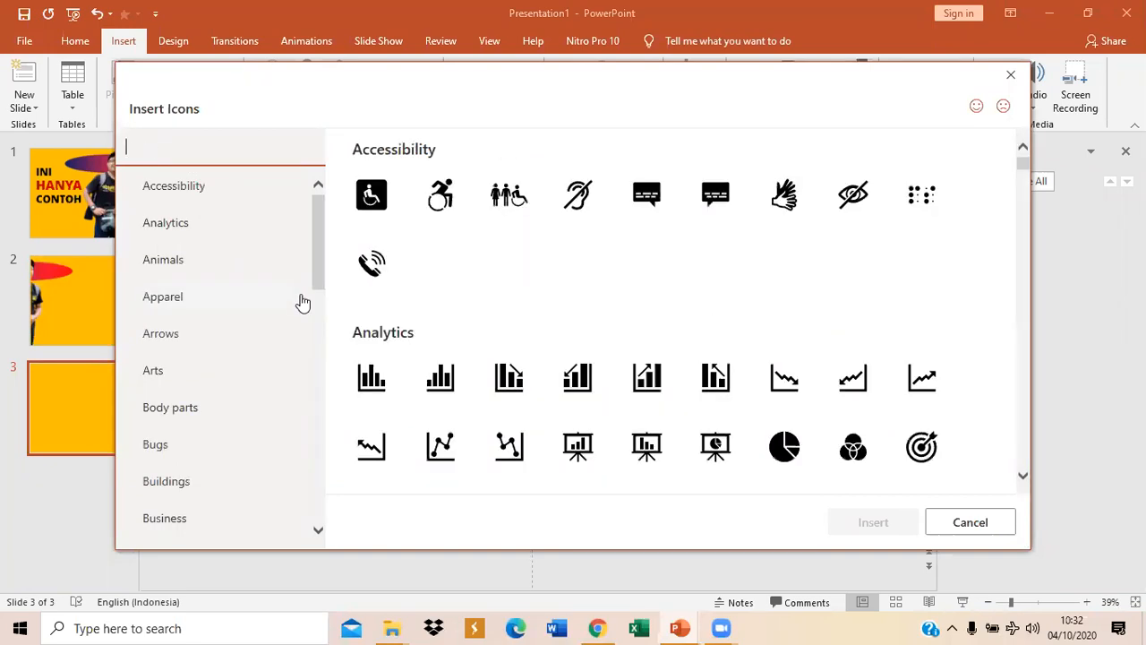
type("car")
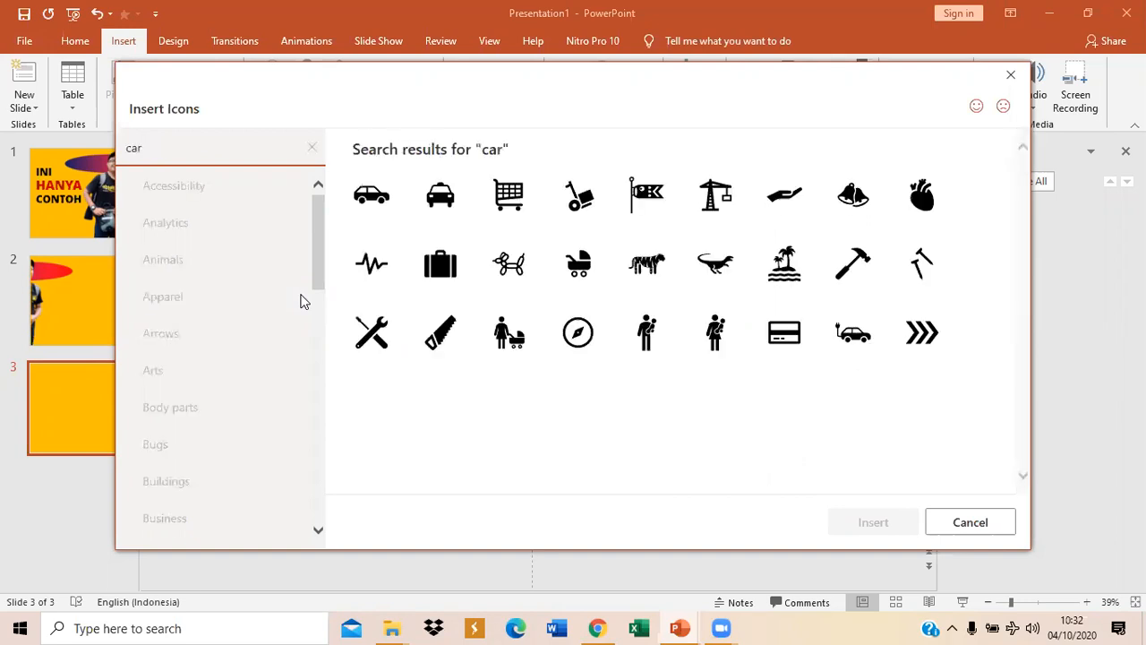
key("BackSpace")
key("BackSpace")
key("BackSpace")
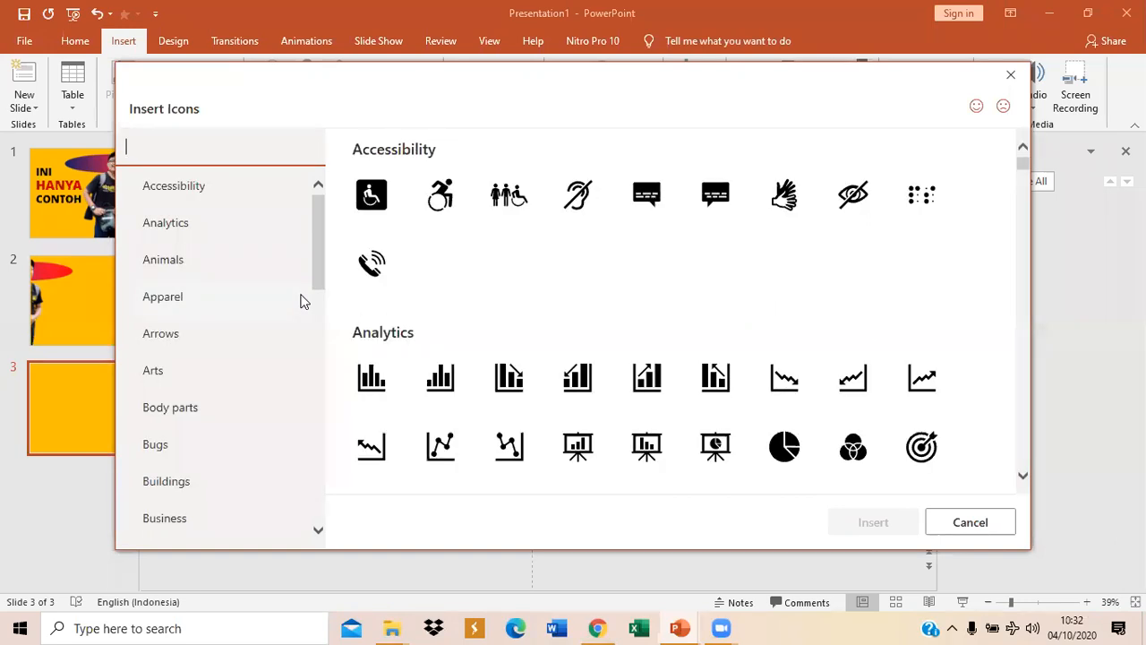
type("phone")
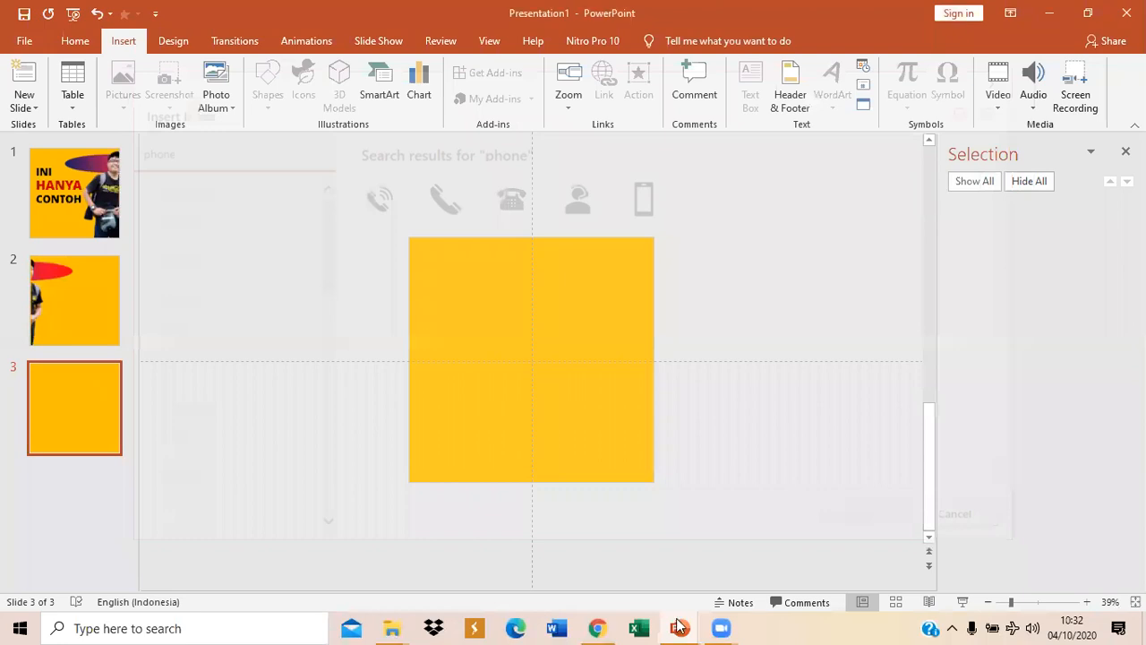
Step: Switch to the Carousel Workshop presentation, browse its slides and select the presentation-board icon on slide 3
mouse_move(679, 626)
left_click(448, 567)
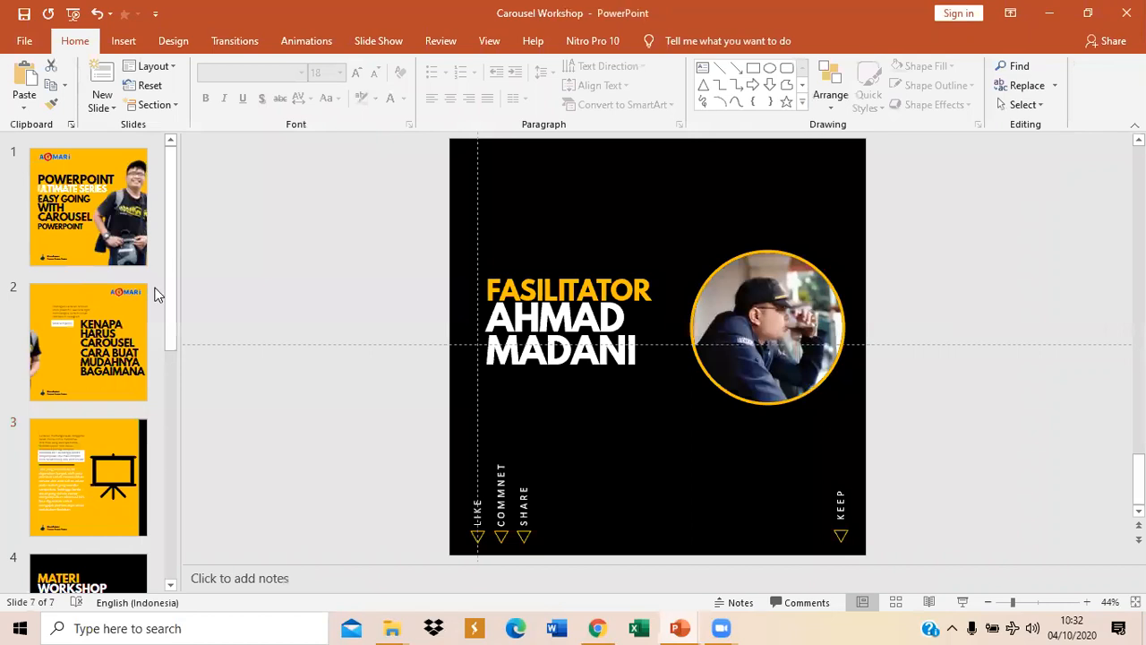
scroll(159, 318, "down", 1)
scroll(173, 419, "down", 5)
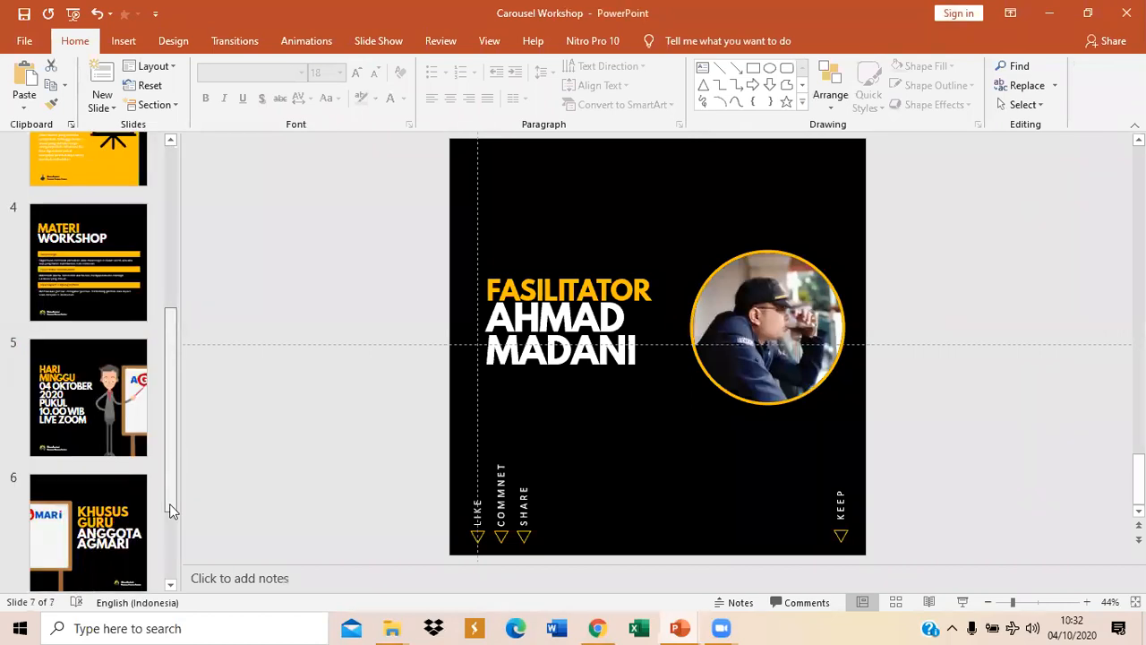
scroll(172, 508, "down", 2)
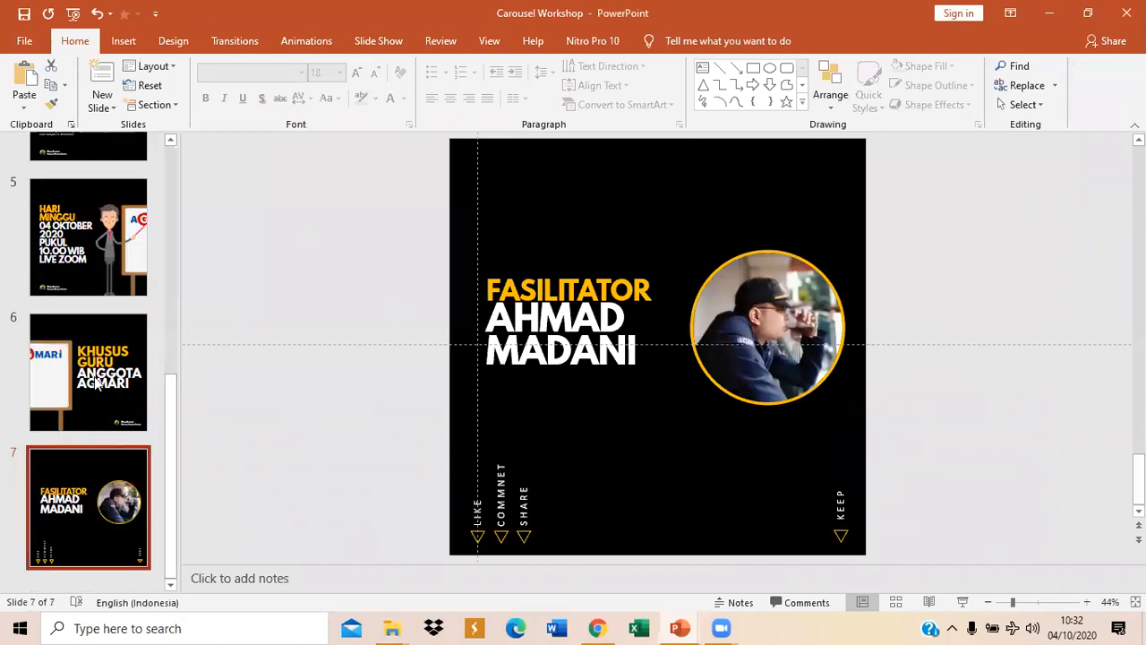
scroll(96, 385, "up", 3)
left_click(88, 184)
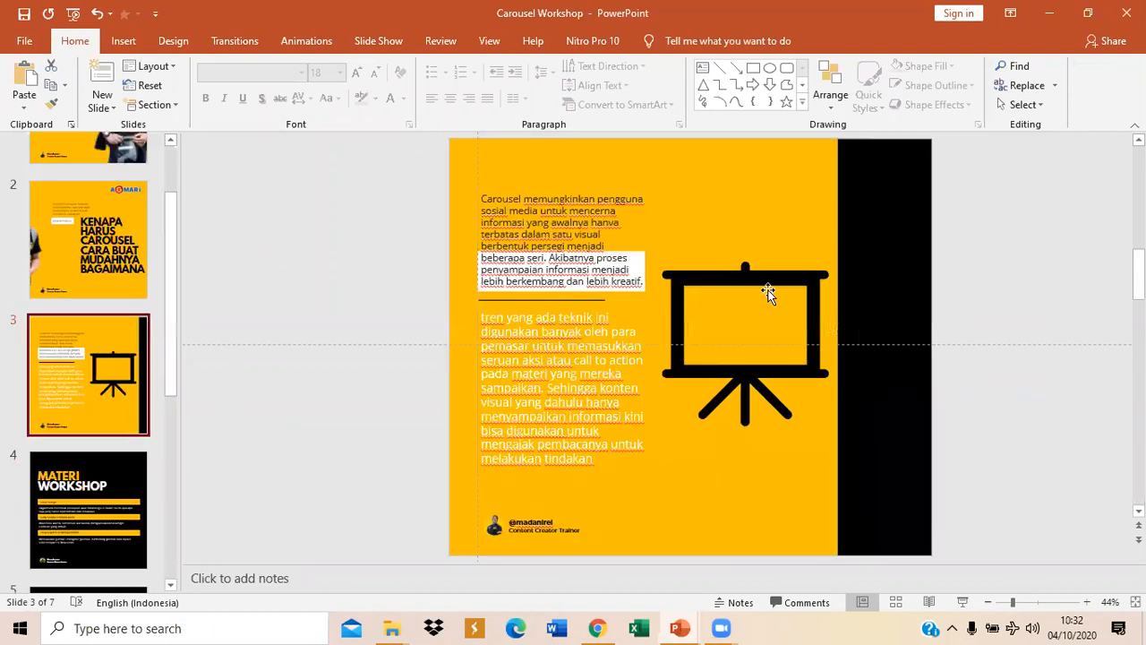
left_click(760, 278)
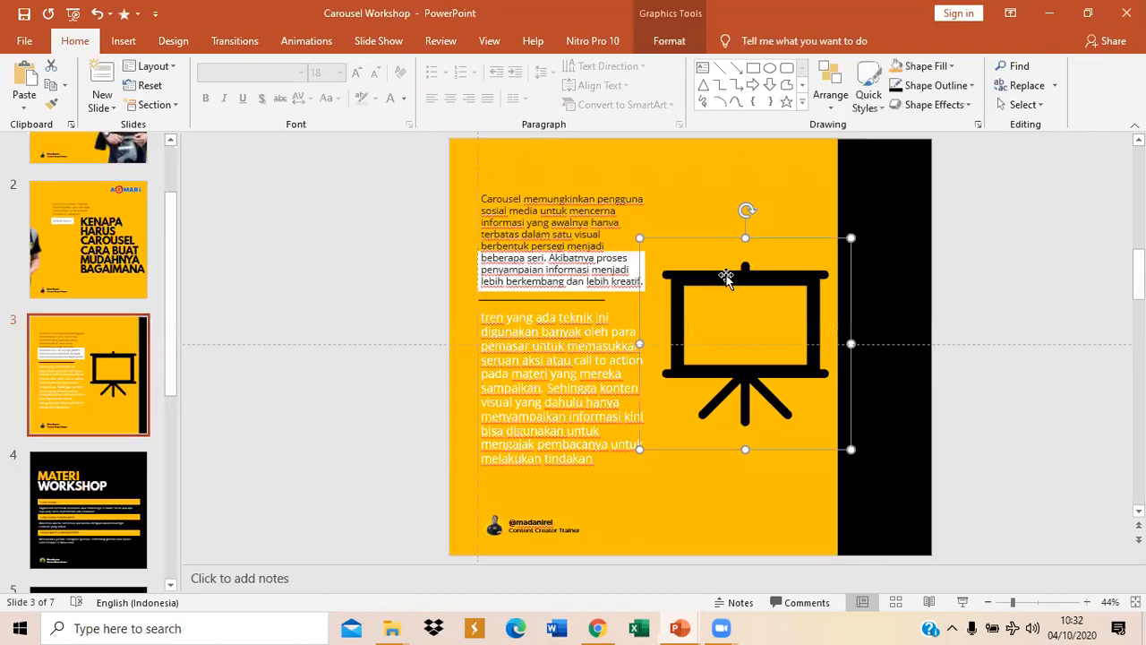